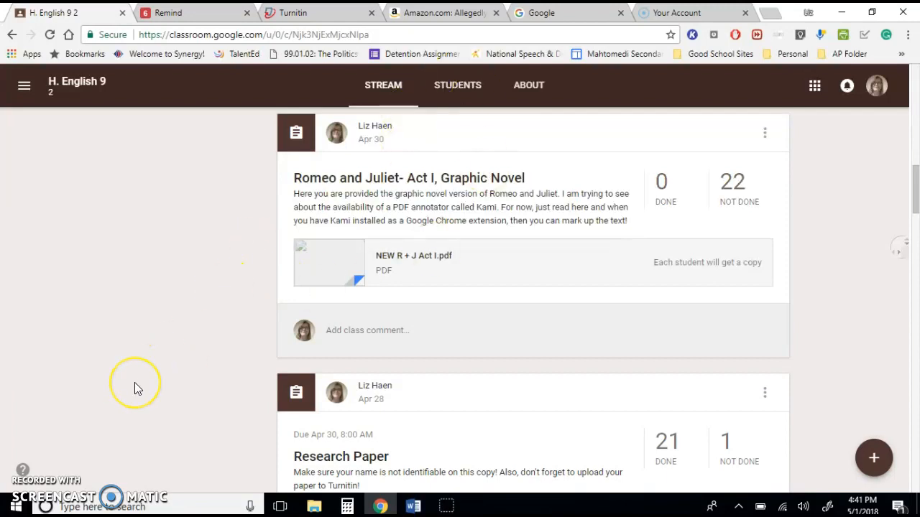
Locate the Romeo and Juliet Act I Graphic Novel assignment and select the word "Kami." in its description.
scroll(134, 382, "down", 2)
scroll(135, 383, "up", 3)
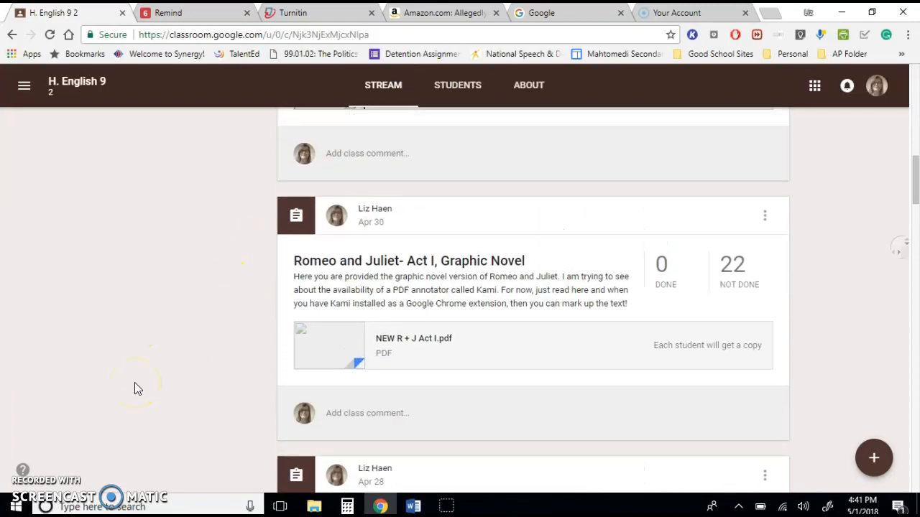
left_click_drag(476, 302, 501, 302)
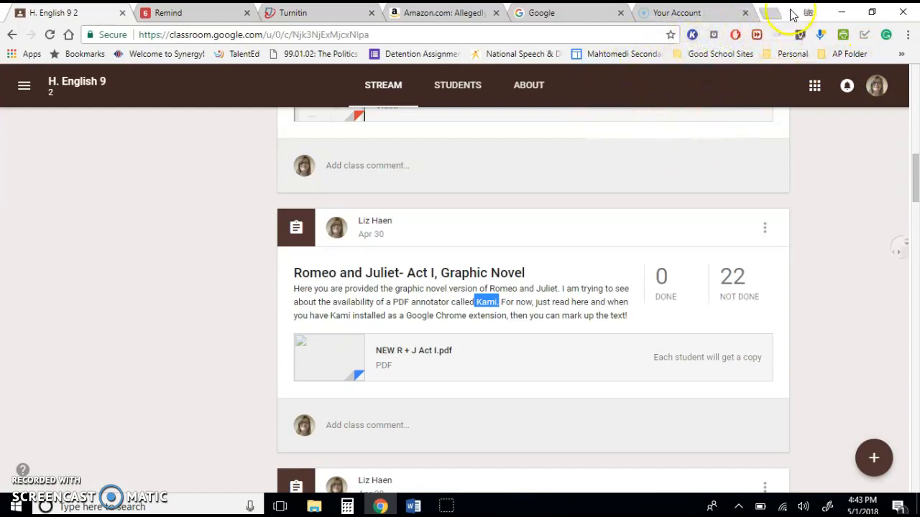
View the 1-click-timer extension's dial and close it.
left_click(713, 35)
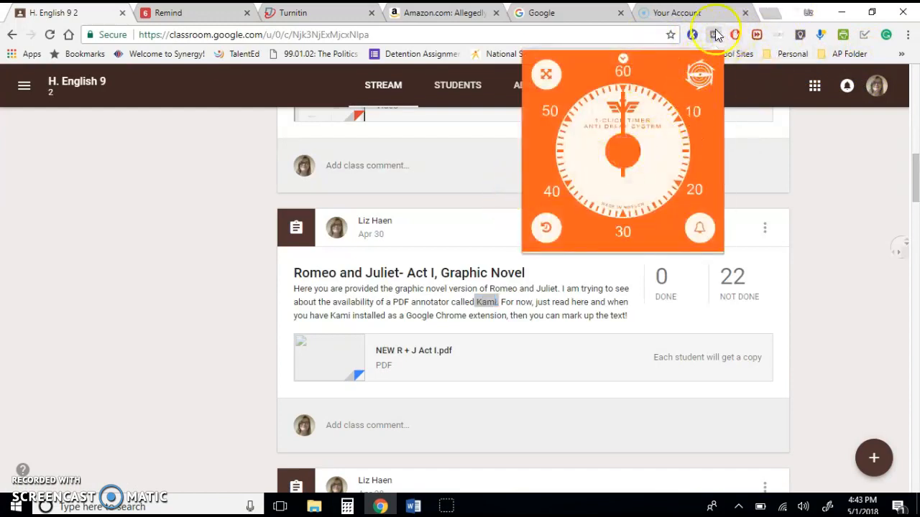
left_click_drag(632, 79, 647, 101)
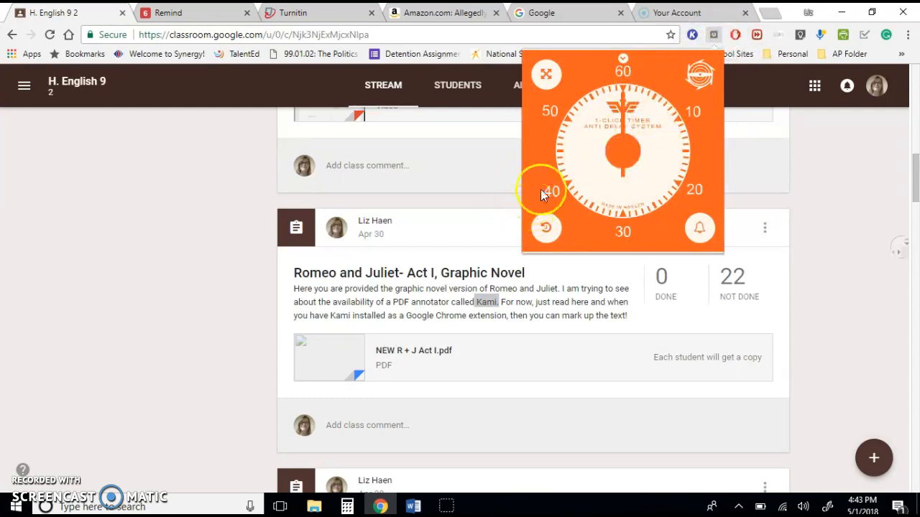
left_click(714, 38)
left_click(715, 38)
left_click(714, 38)
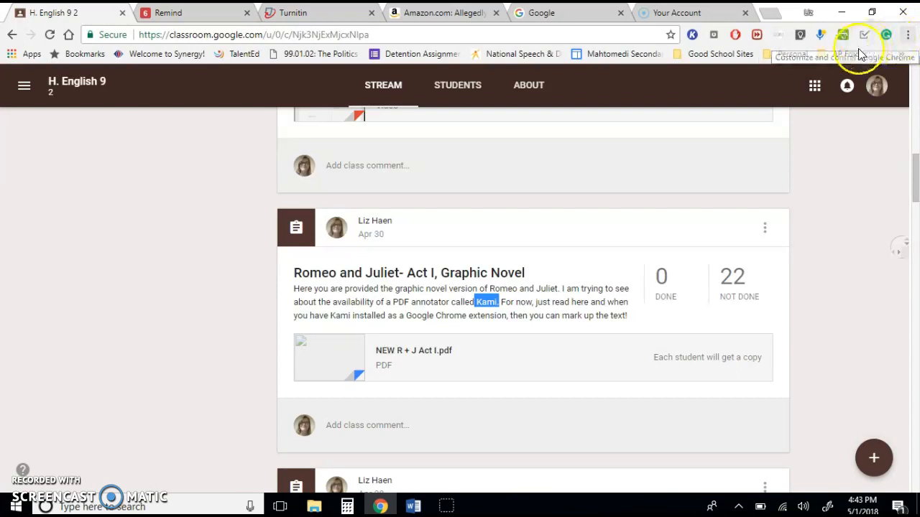
Open the browser's extensions management page.
left_click(909, 40)
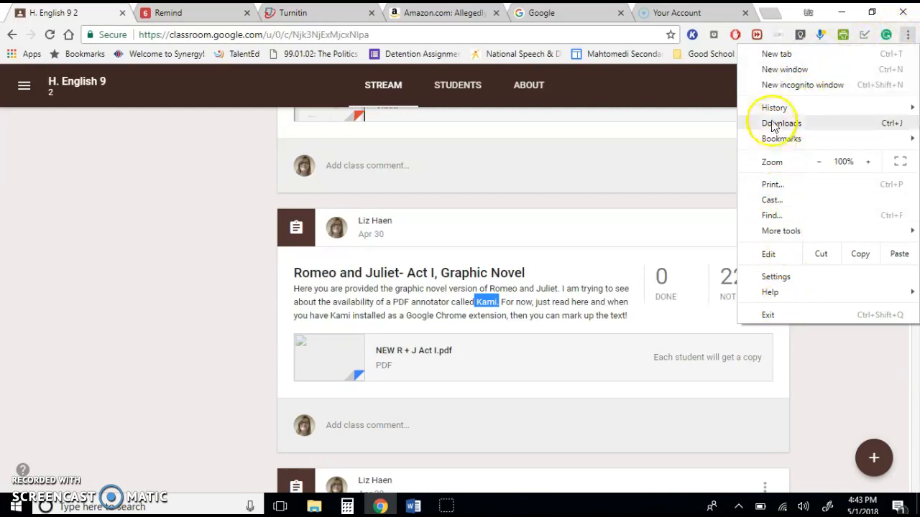
mouse_move(775, 234)
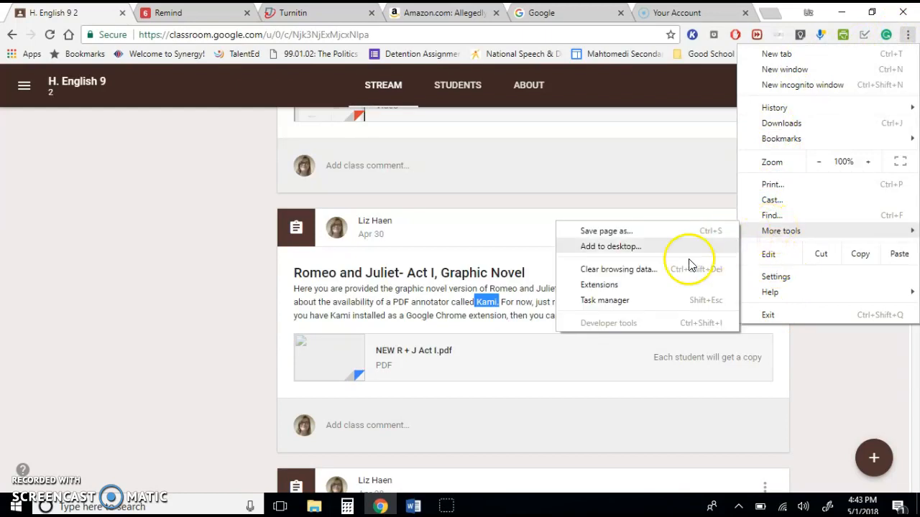
left_click(635, 286)
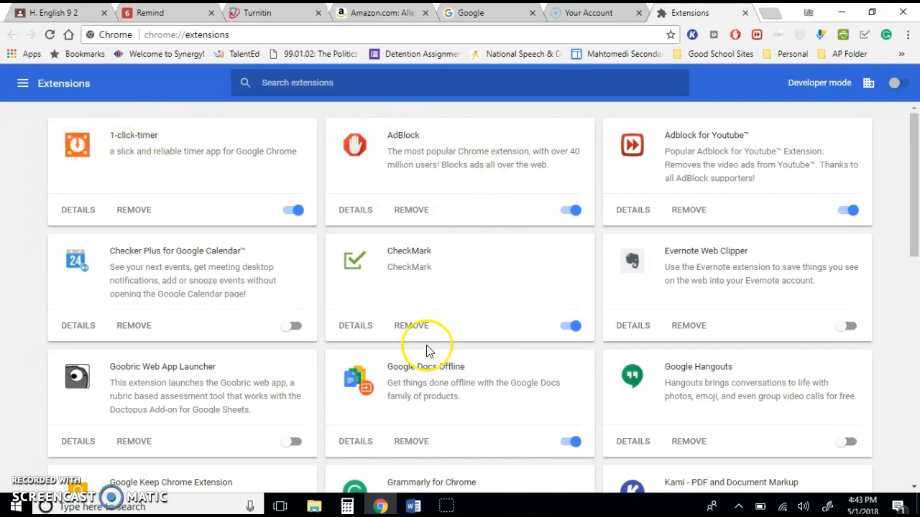
Look through the installed extensions and open the Chrome Web Store.
scroll(426, 351, "down", 5)
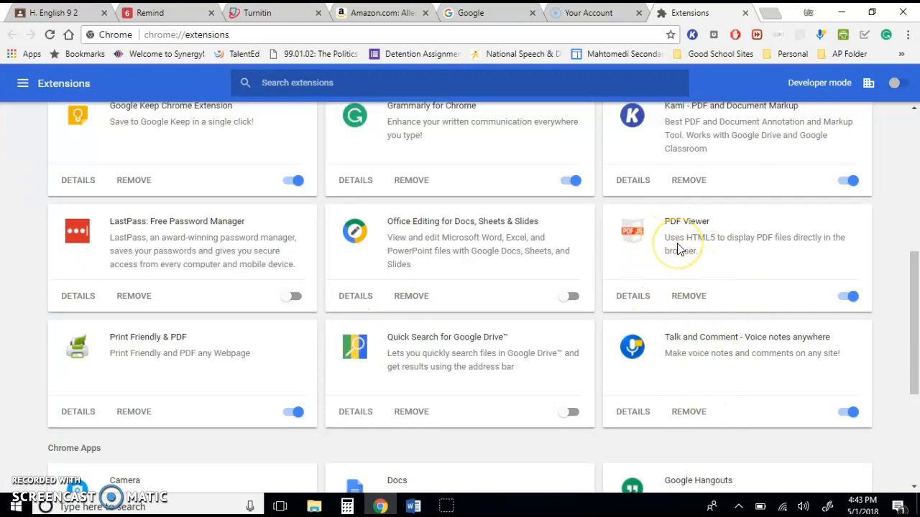
scroll(677, 248, "up", 5)
scroll(709, 410, "down", 2)
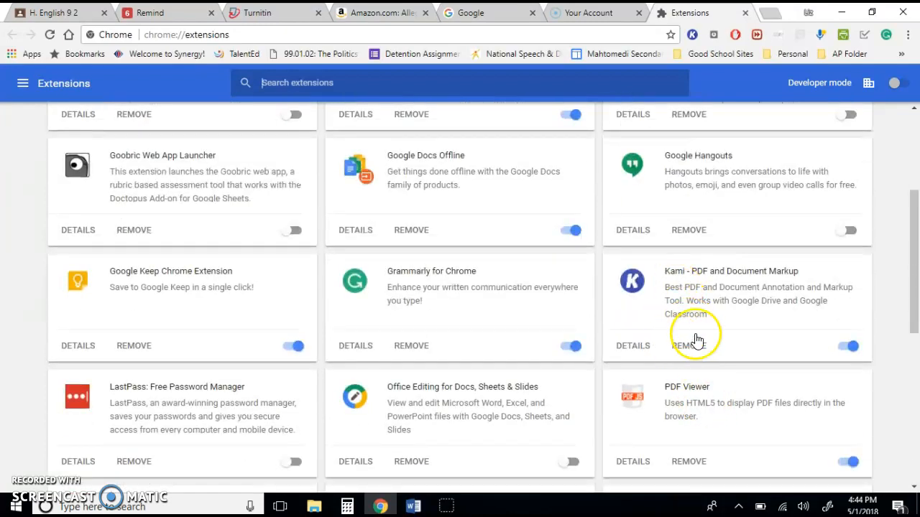
scroll(541, 286, "up", 3)
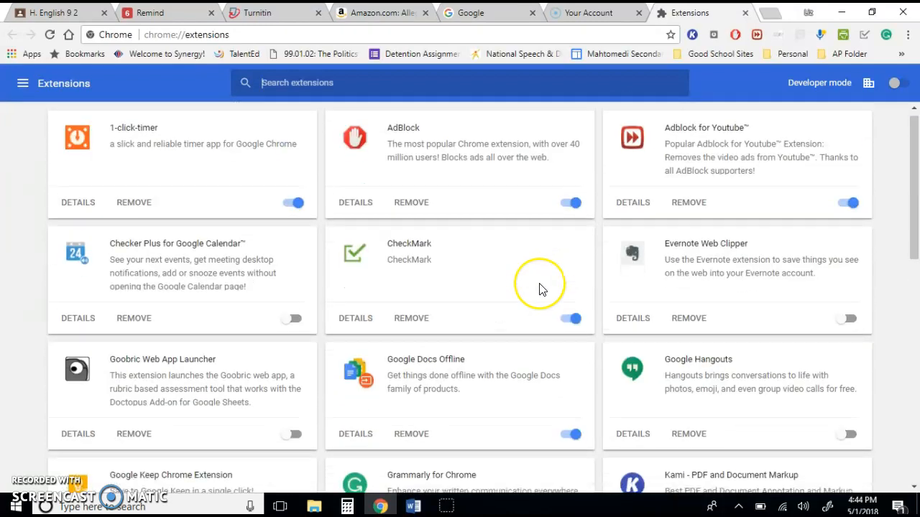
scroll(540, 287, "down", 10)
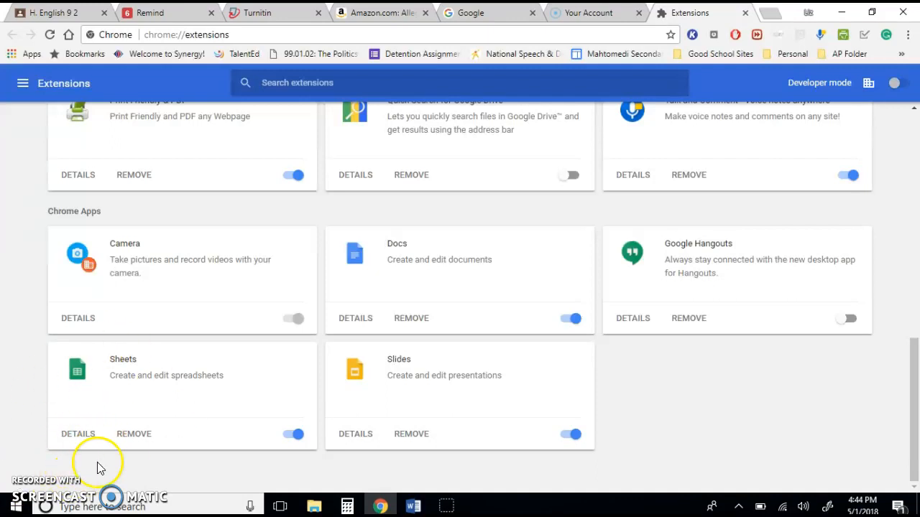
left_click(26, 82)
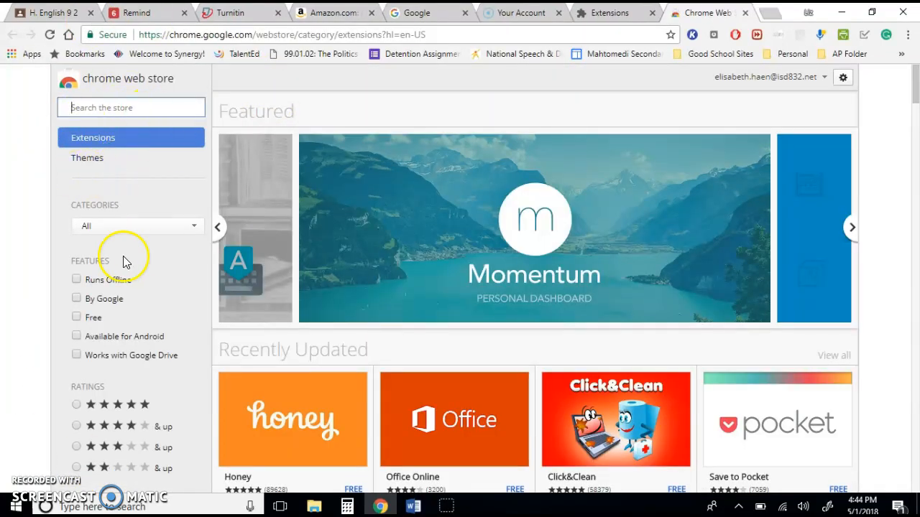
Browse the Chrome Web Store's extension categories and the extensions offered in them.
scroll(421, 380, "down", 2)
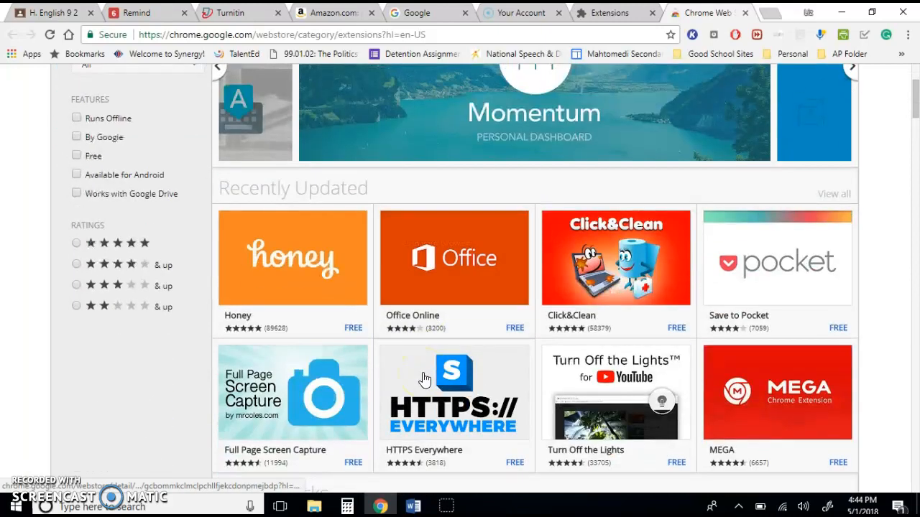
scroll(424, 379, "down", 1)
scroll(484, 395, "down", 3)
scroll(554, 394, "down", 4)
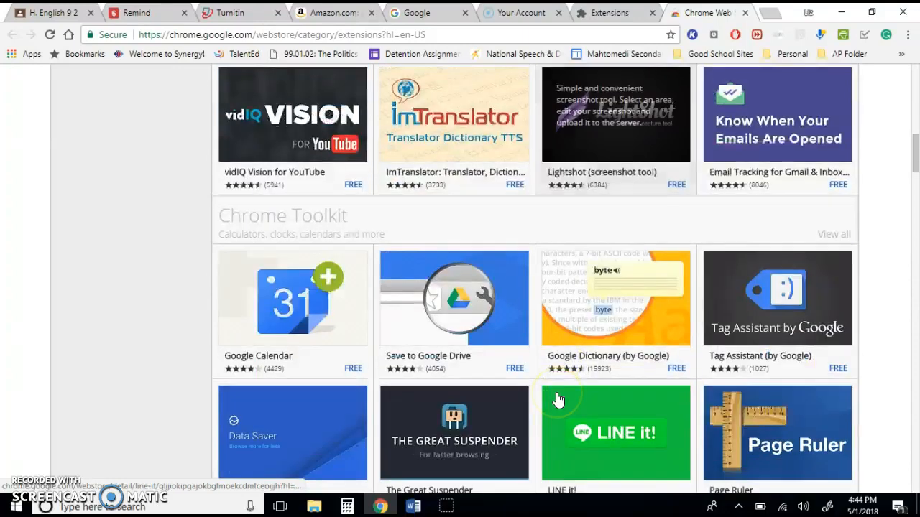
scroll(558, 400, "down", 2)
scroll(559, 400, "down", 1)
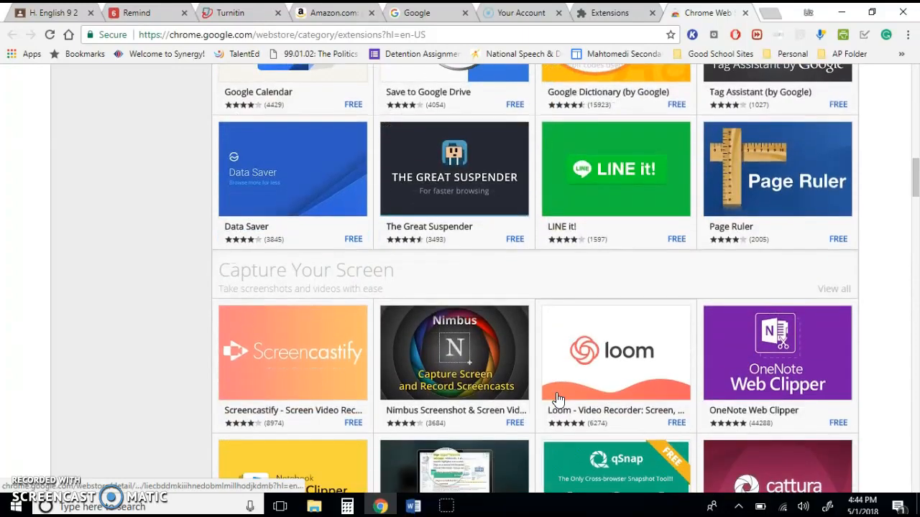
scroll(558, 401, "down", 2)
scroll(559, 401, "down", 2)
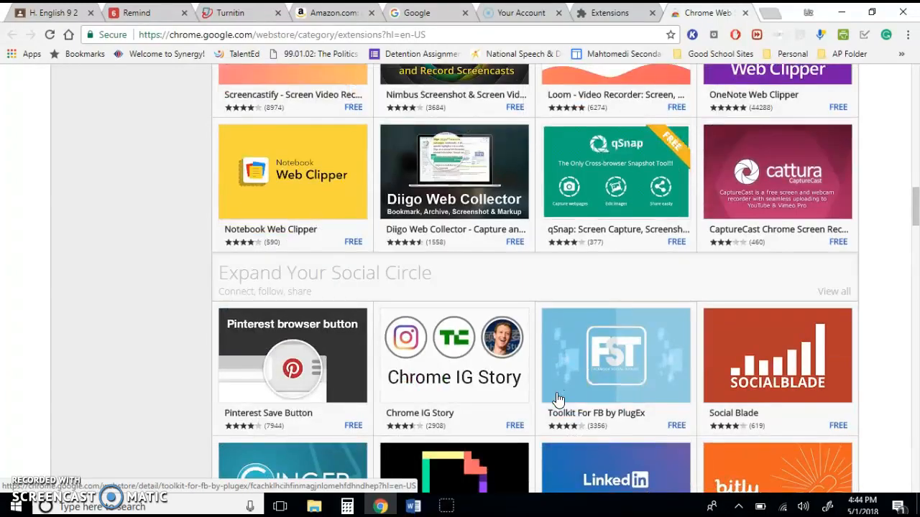
scroll(558, 401, "up", 5)
scroll(559, 400, "up", 12)
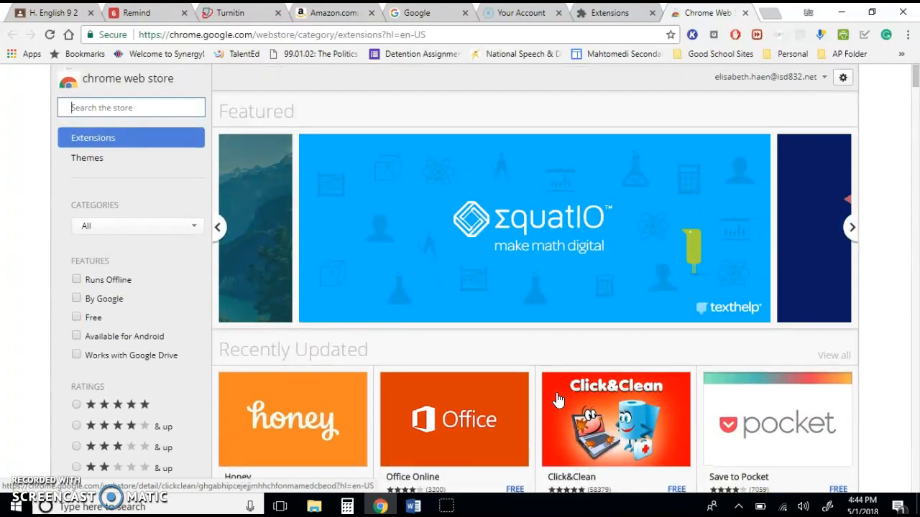
Search the Chrome Web Store for "Kami" and locate the Kami - PDF and Document Markup extension.
mouse_move(434, 282)
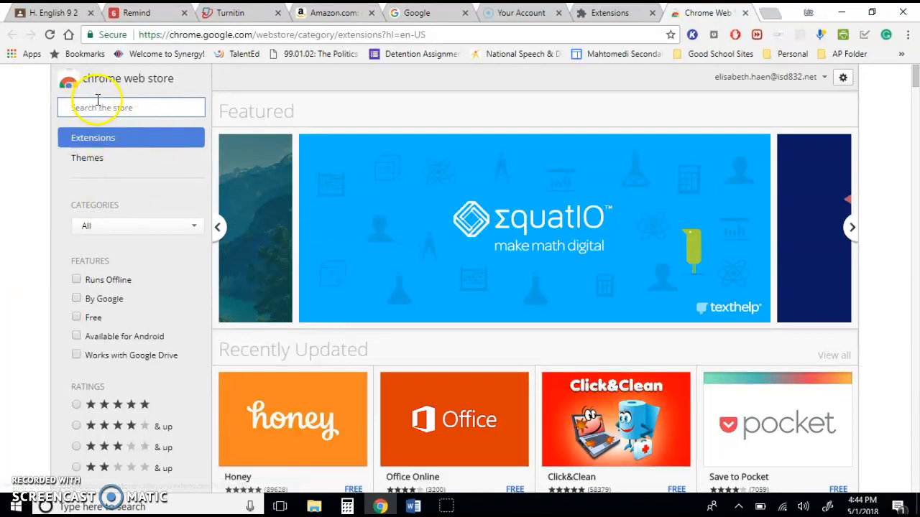
type("Kami")
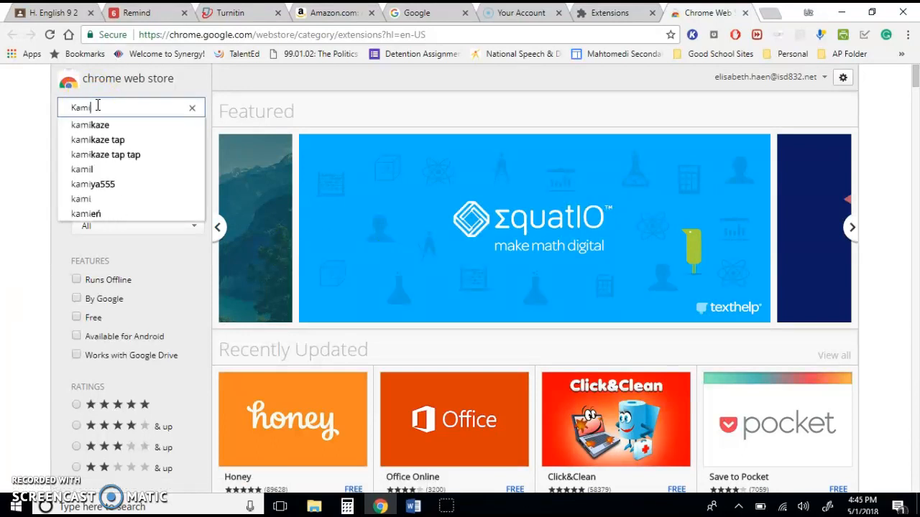
key("Return")
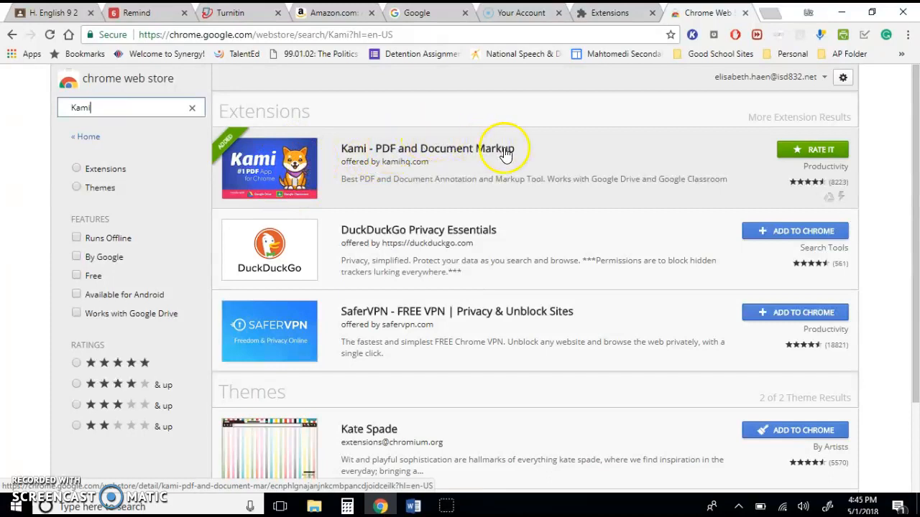
left_click_drag(539, 158, 471, 151)
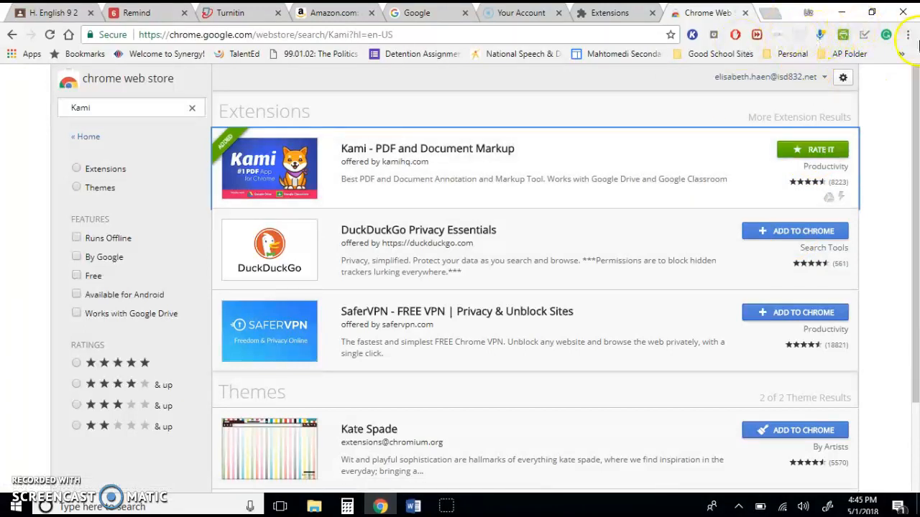
left_click(692, 37)
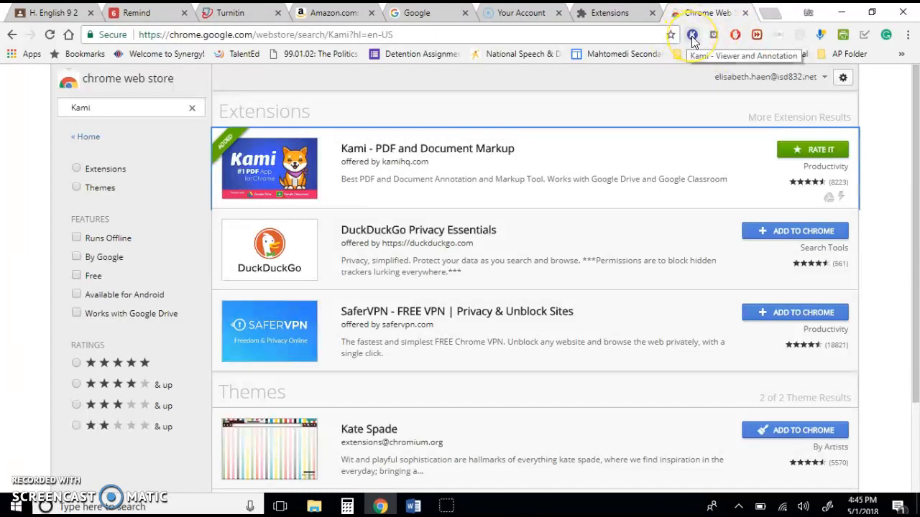
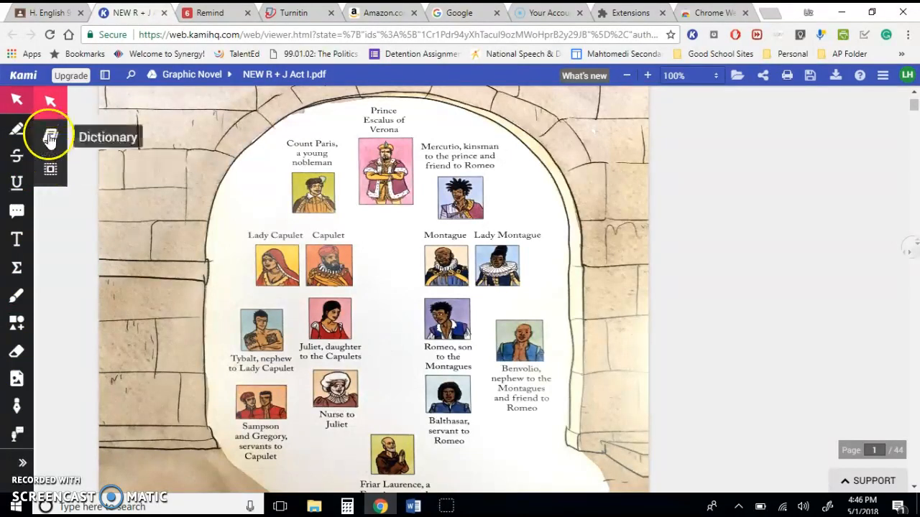
Try the Dictionary tool, dismiss its upgrade offer and switch to the Select Annotations tool.
left_click(50, 136)
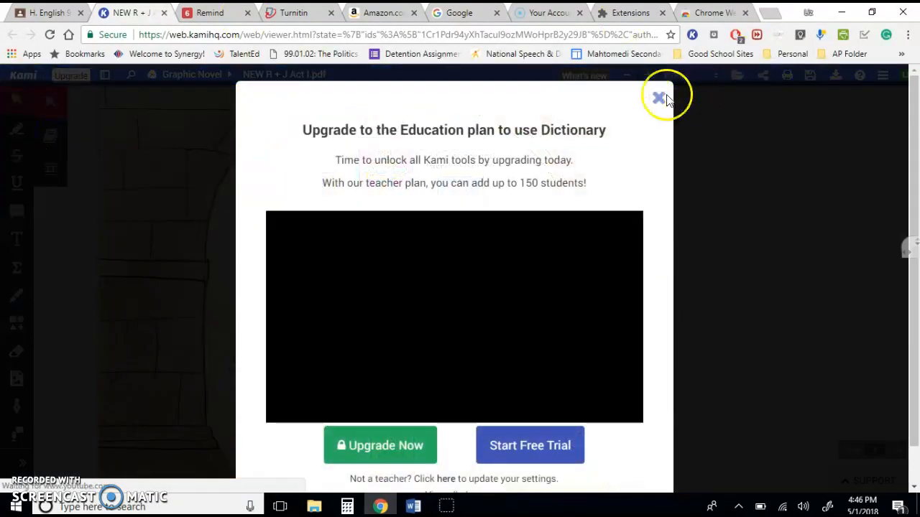
left_click(659, 98)
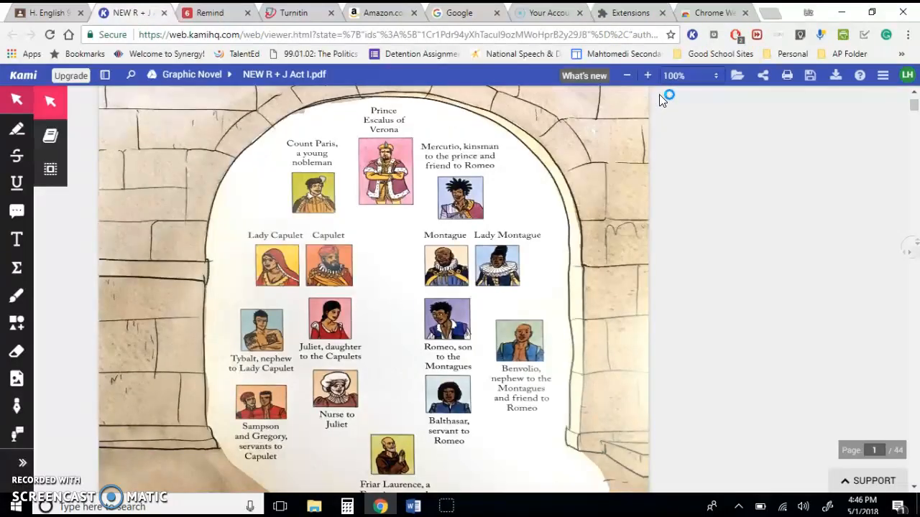
left_click(51, 173)
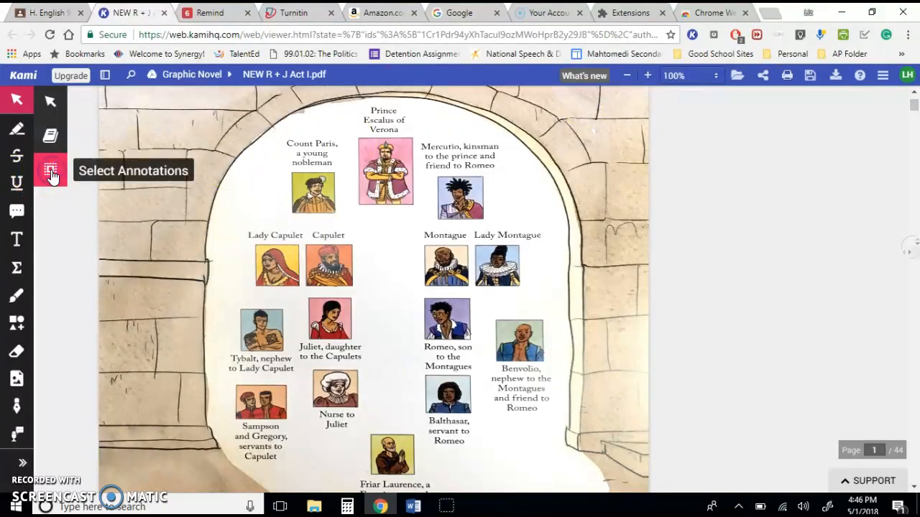
Try to highlight the Tybalt caption on page 1 in yellow with the Text Highlighter.
left_click(16, 129)
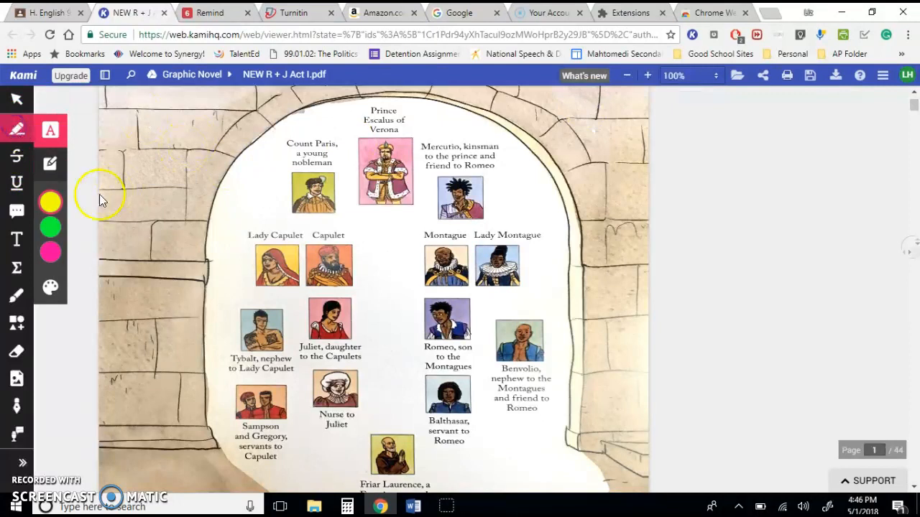
left_click(49, 205)
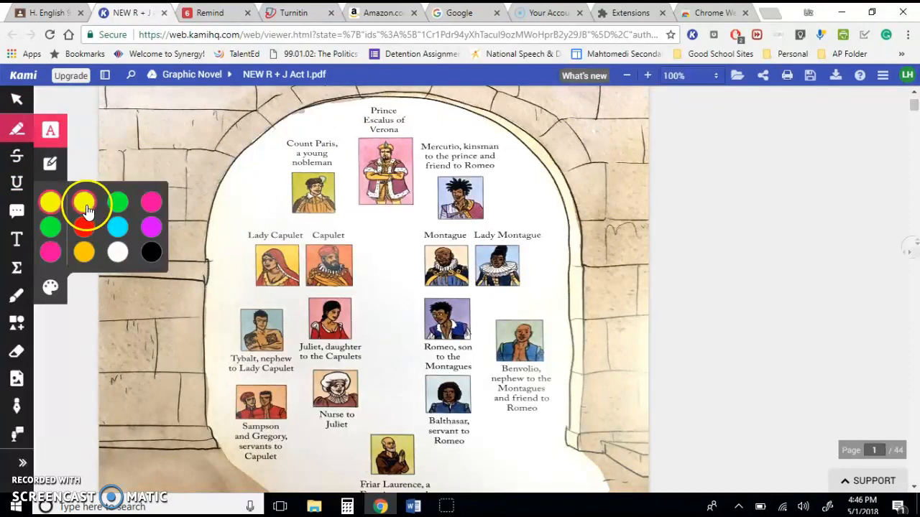
left_click_drag(231, 362, 256, 362)
left_click(47, 200)
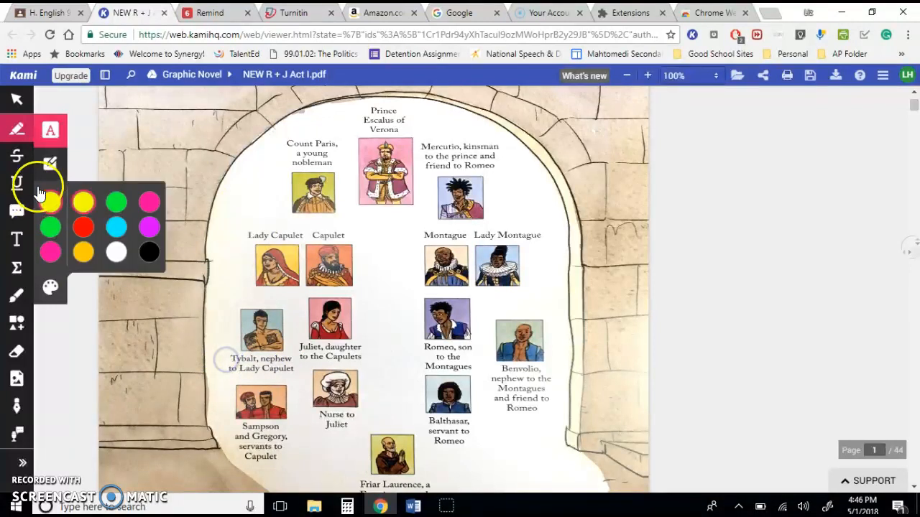
left_click(18, 130)
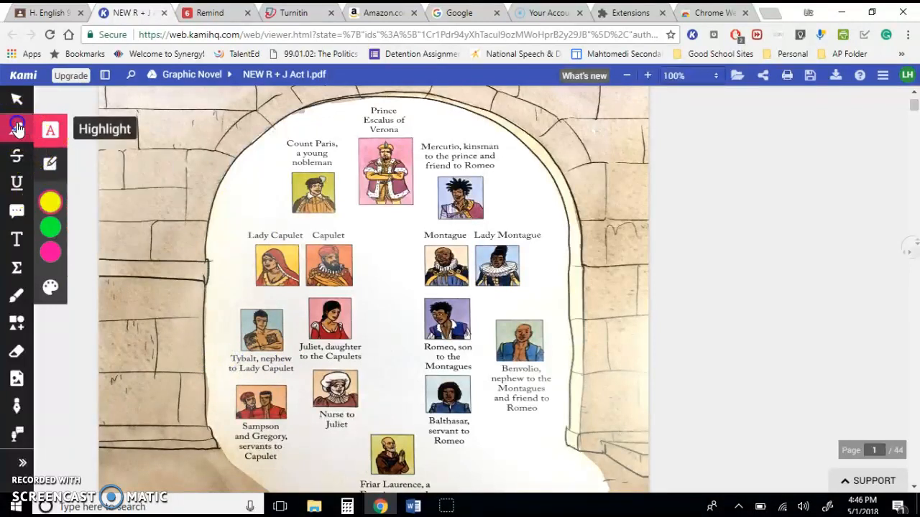
mouse_move(232, 360)
left_mouse_down()
mouse_move(313, 367)
mouse_move(275, 368)
mouse_move(272, 355)
left_mouse_up()
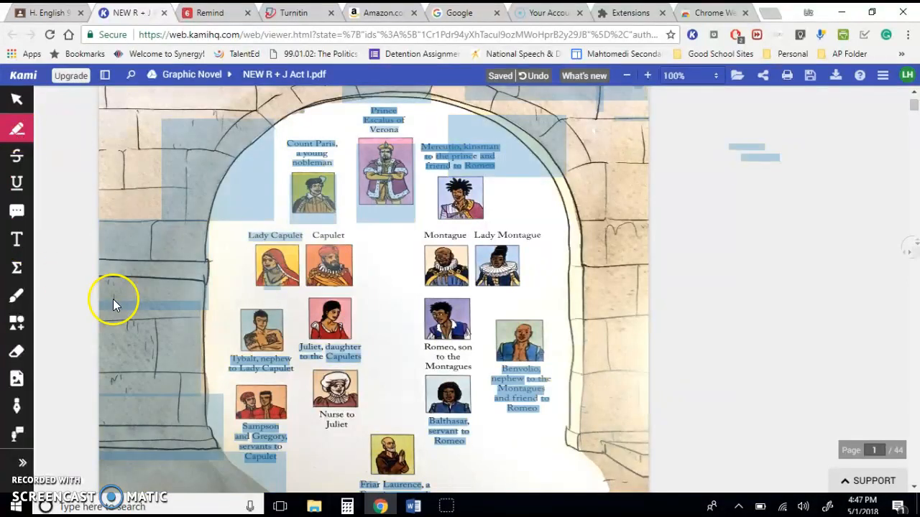
Delete the yellow highlight from the cast page.
left_click(193, 191)
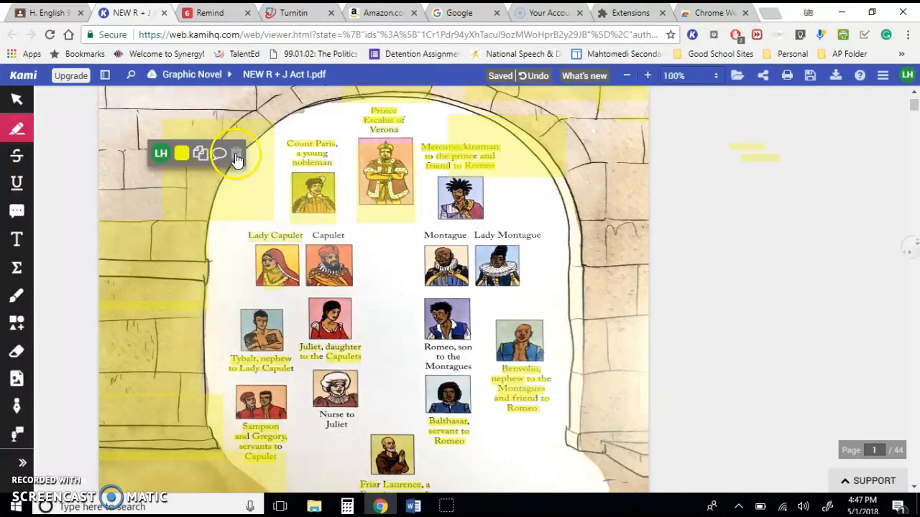
left_click(236, 153)
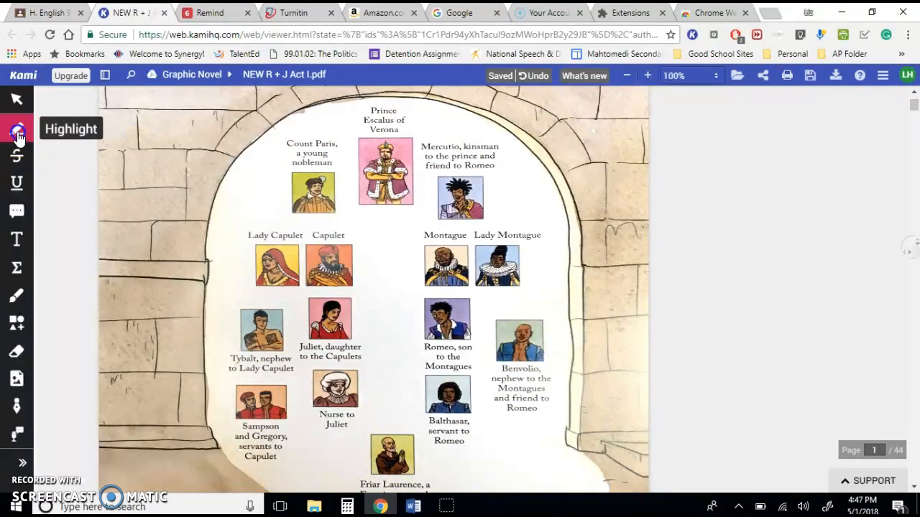
Cover the Tybalt caption on page 1 with a yellow box highlight and nudge it into place over the text.
left_click(18, 133)
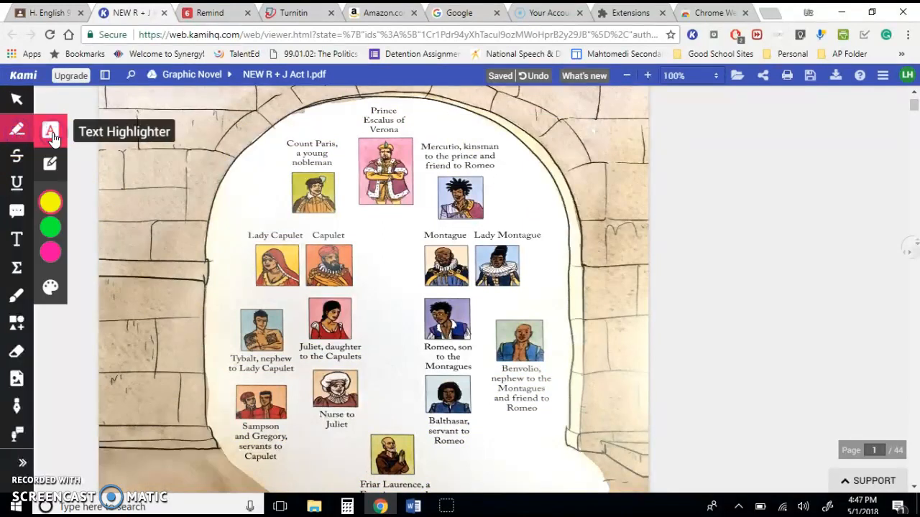
left_click(50, 164)
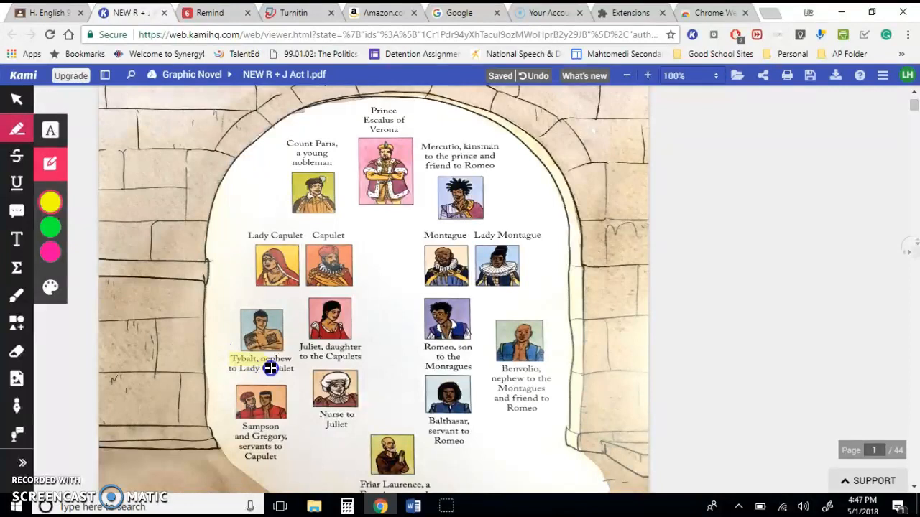
left_click_drag(295, 372, 296, 373)
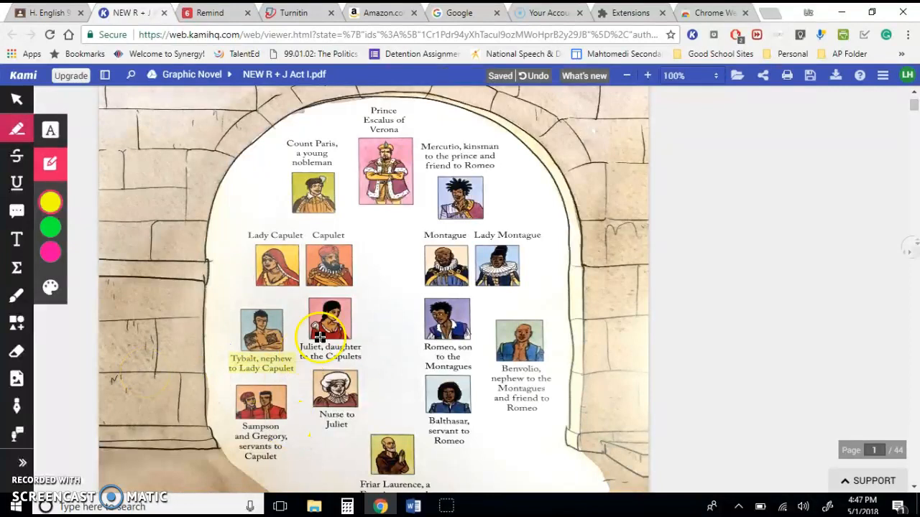
left_click(272, 359)
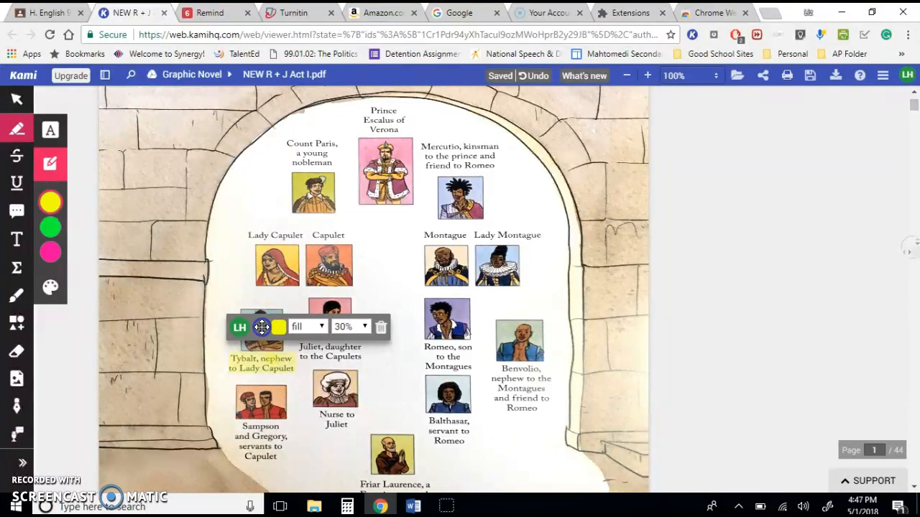
mouse_move(262, 327)
left_mouse_down()
mouse_move(261, 347)
mouse_move(266, 314)
mouse_move(139, 283)
mouse_move(267, 341)
mouse_move(266, 328)
left_mouse_up()
left_click(161, 350)
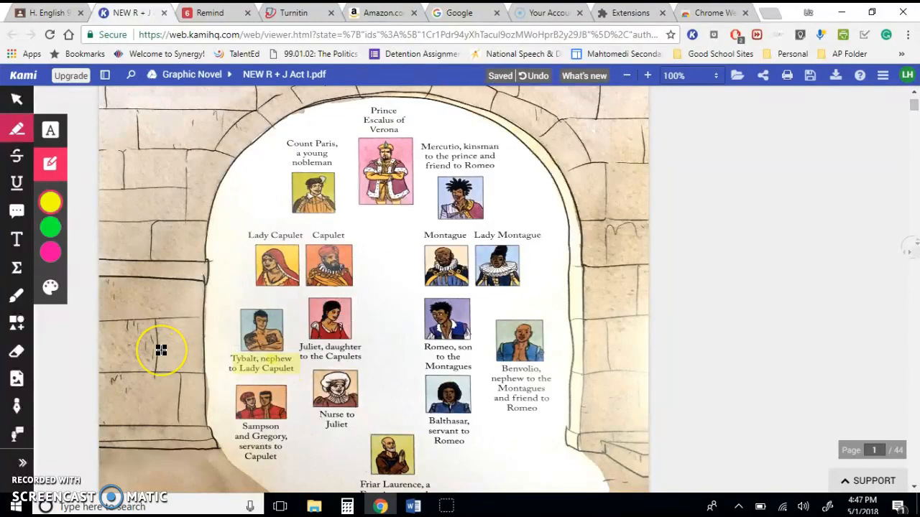
Add a 12 px black text box reading "Two dudes walking...they are Capulets" below the street scene's figures on page 4.
scroll(161, 350, "down", 10)
scroll(161, 350, "up", 10)
scroll(161, 350, "down", 15)
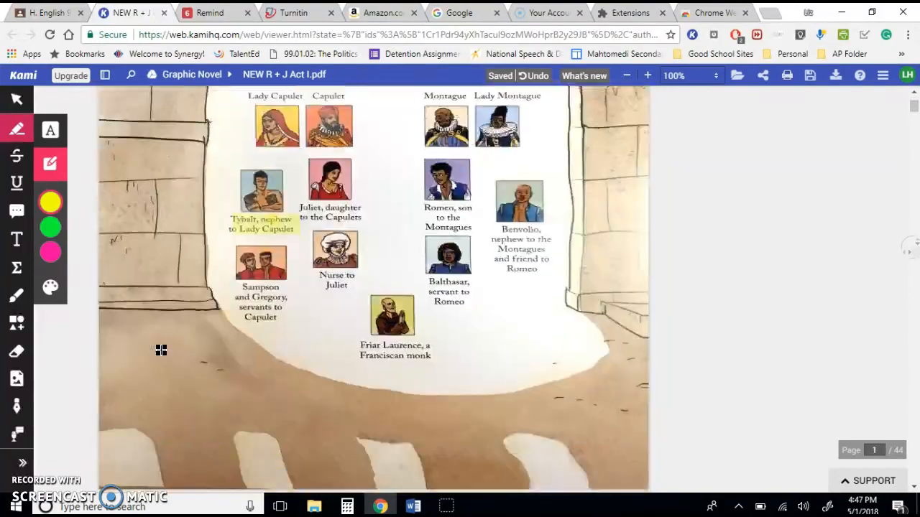
scroll(161, 348, "down", 15)
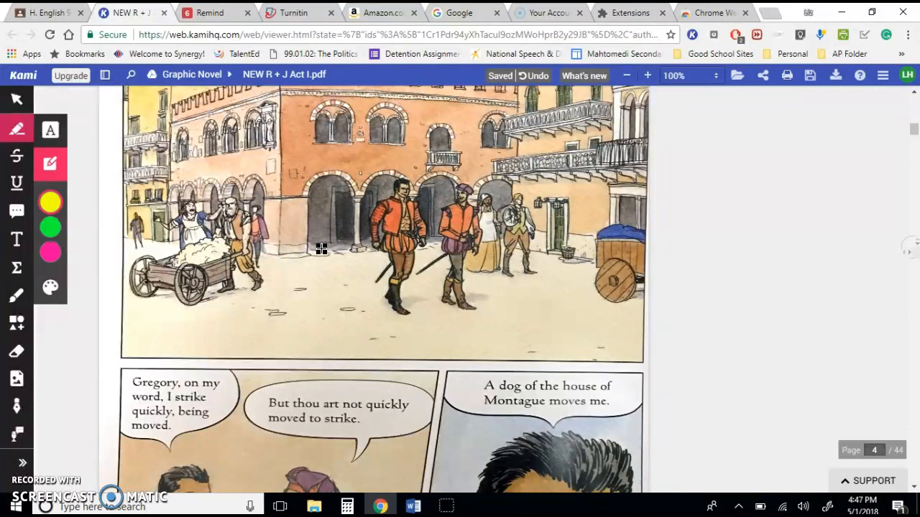
scroll(321, 248, "up", 1)
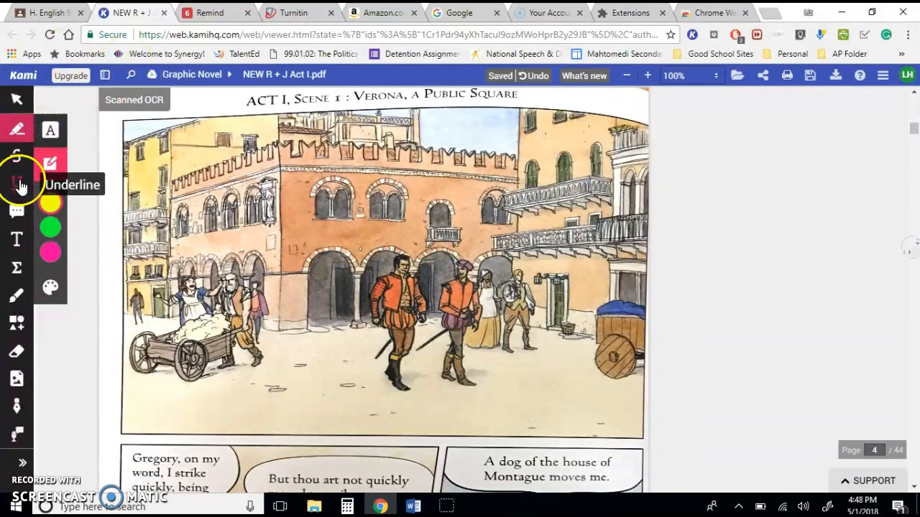
left_click(16, 240)
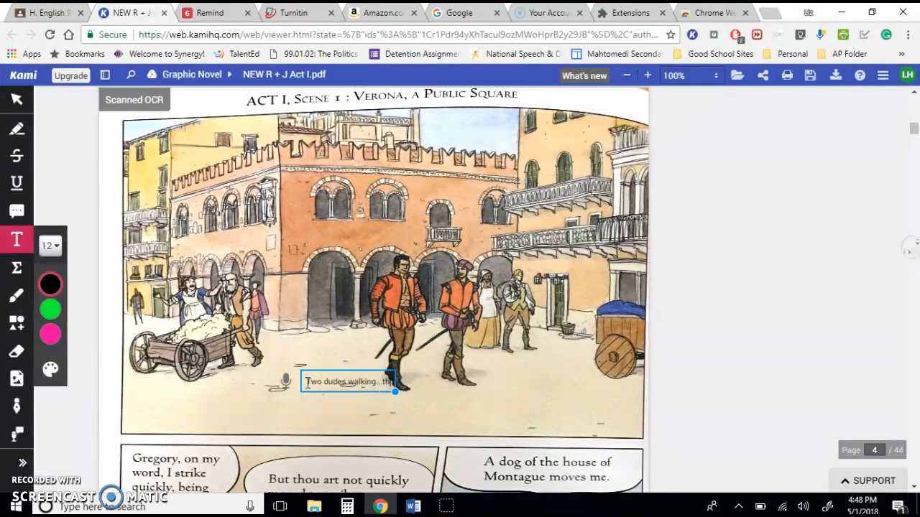
key("Return")
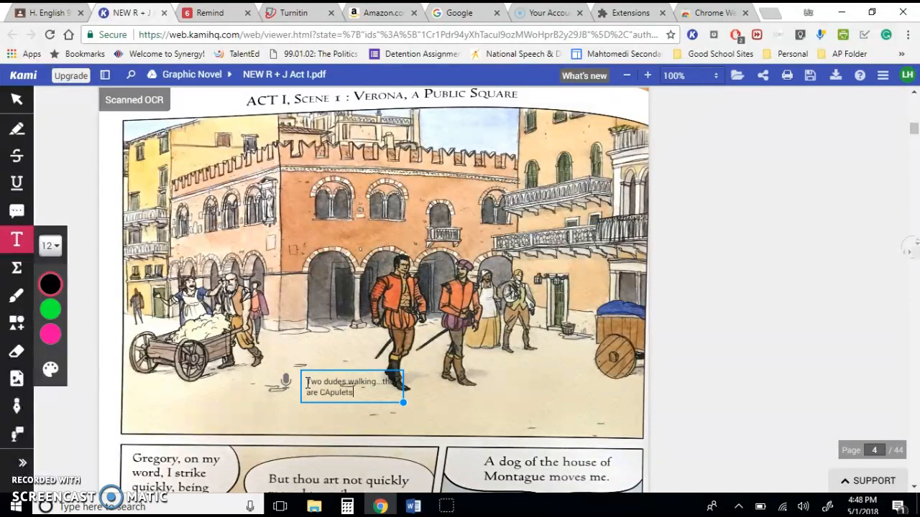
left_click(330, 393)
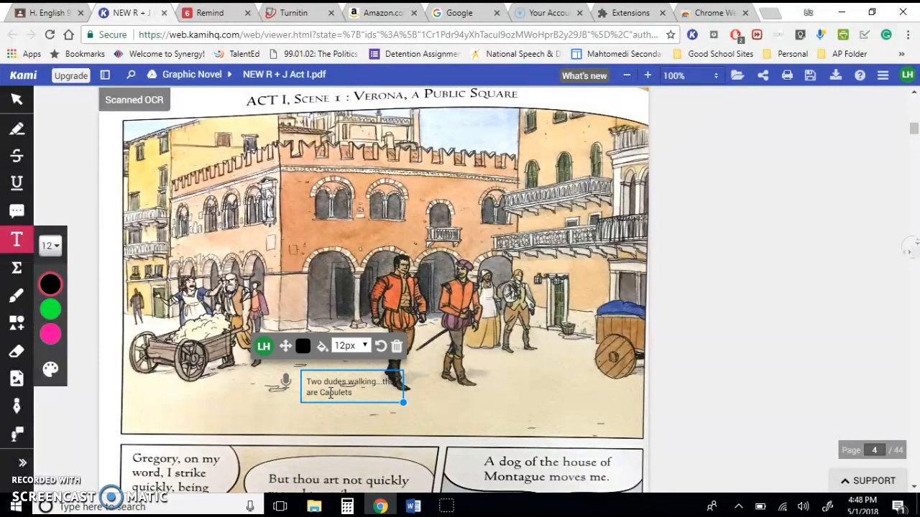
left_click(467, 404)
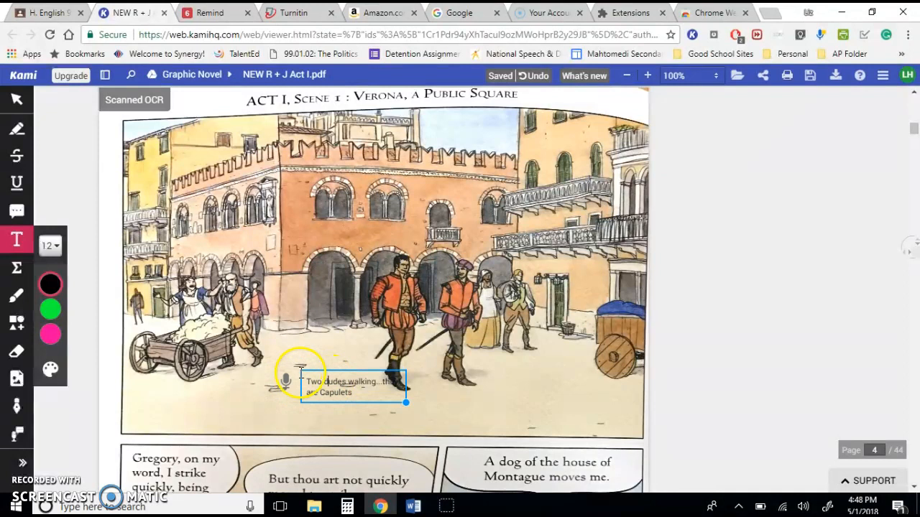
Move the "Two dudes walking" text box to the empty ground just right of the two men in red.
left_click(350, 382)
left_click(355, 434)
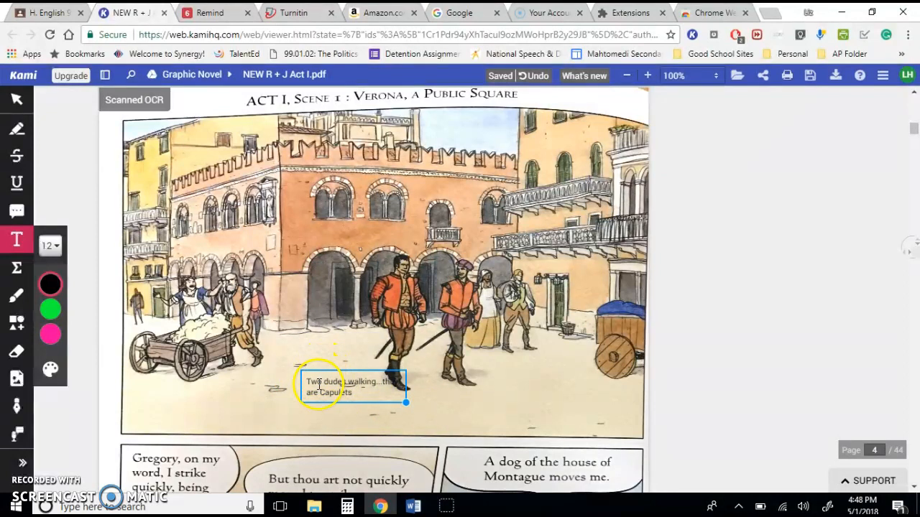
left_click(321, 383)
left_click_drag(280, 343, 468, 342)
left_click(293, 362)
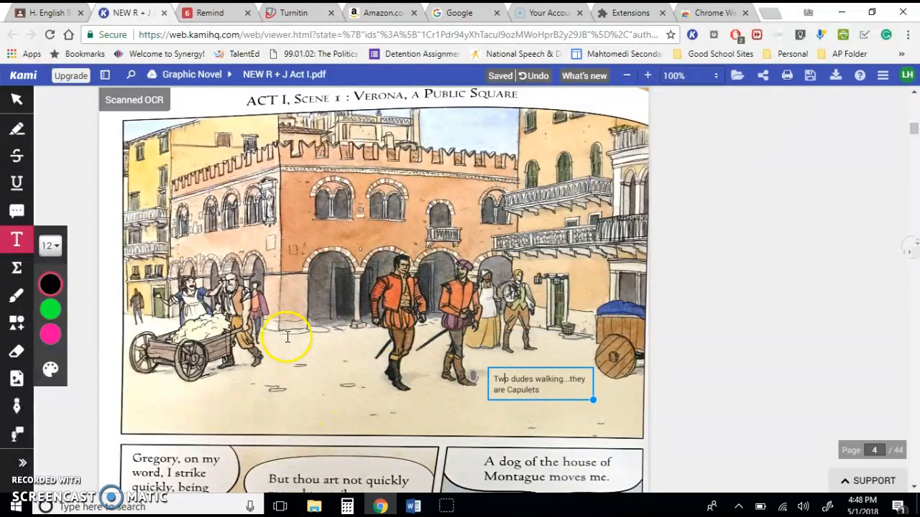
Try Voice Typing on the page 4 text box and dismiss the upgrade offer.
left_click(498, 379)
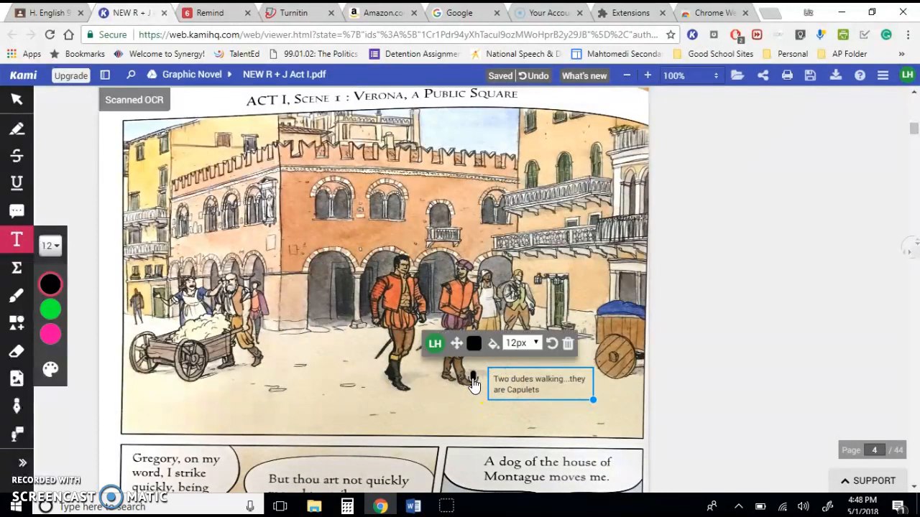
left_click(472, 377)
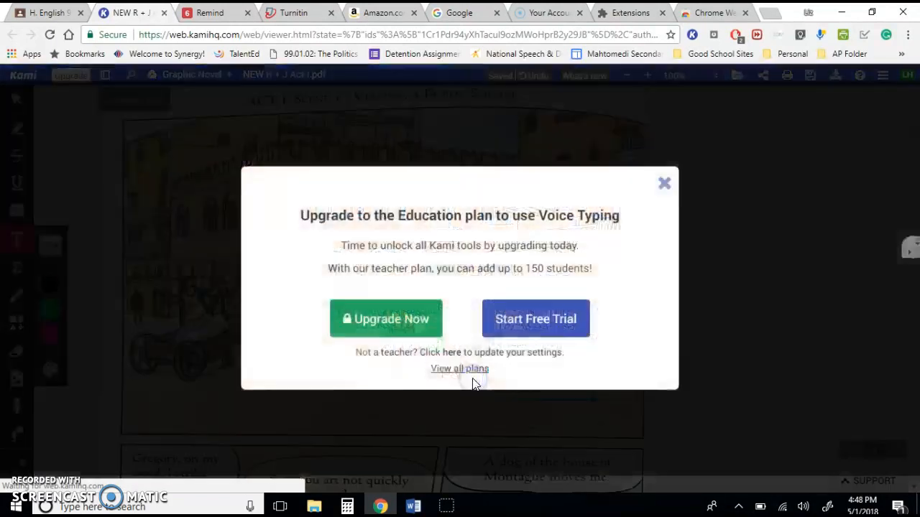
left_click(664, 185)
Fill the background of the "Two dudes walking" text box with light blue.
left_click(495, 345)
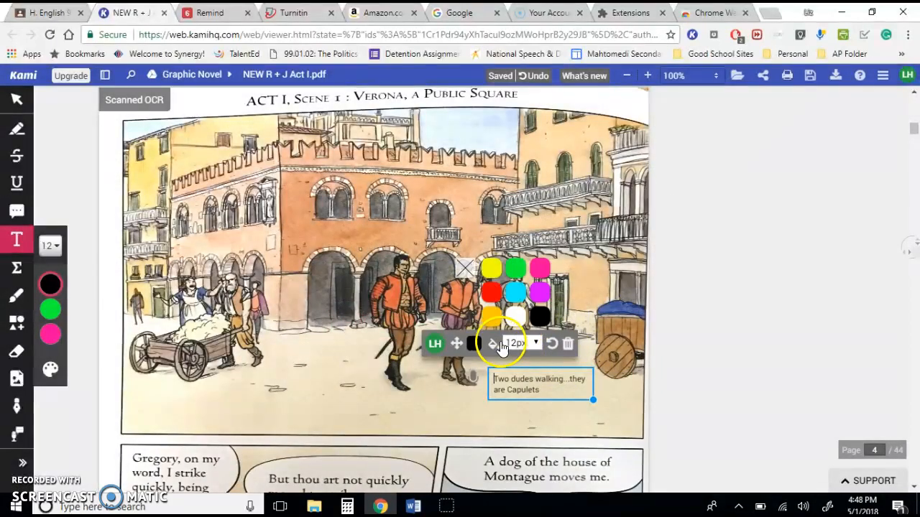
left_click(515, 292)
left_click(552, 392)
left_click(582, 407)
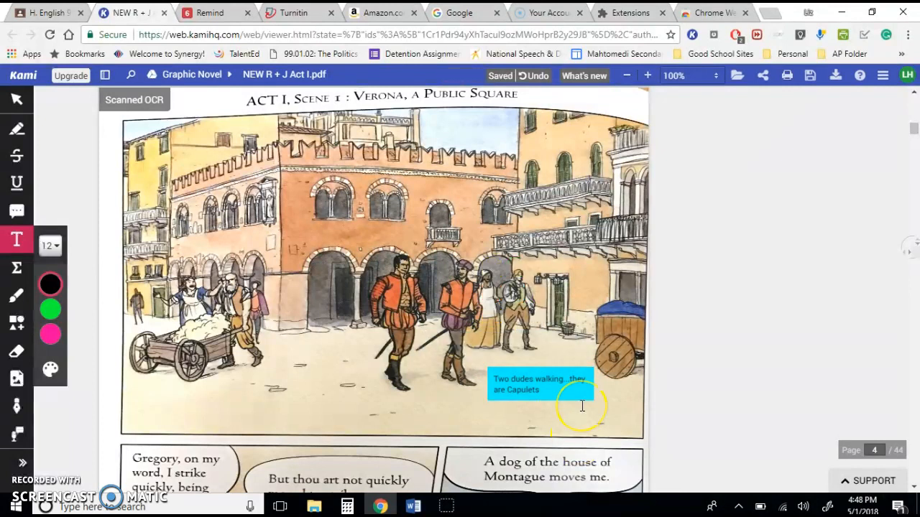
Underline the "Gregory, on my word" speech bubble on page 4 in yellow and switch to the Strikethrough tool.
scroll(583, 407, "down", 10)
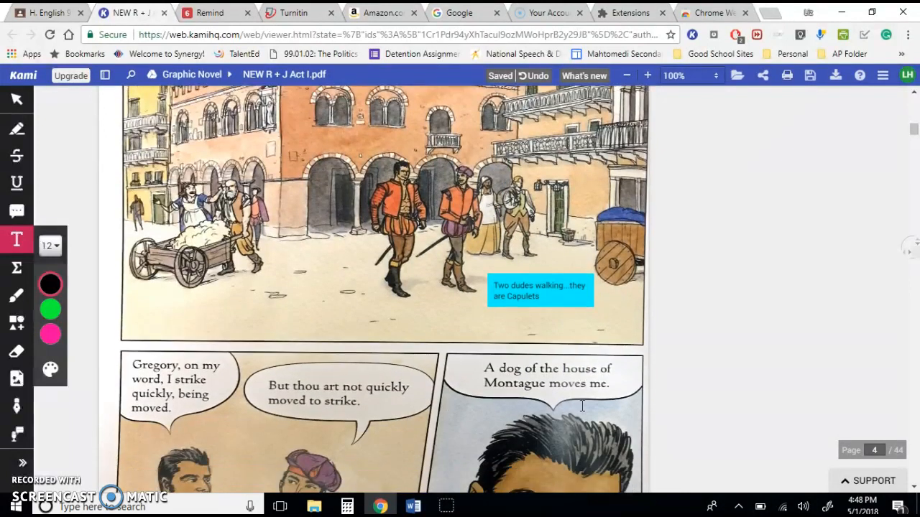
scroll(582, 407, "up", 5)
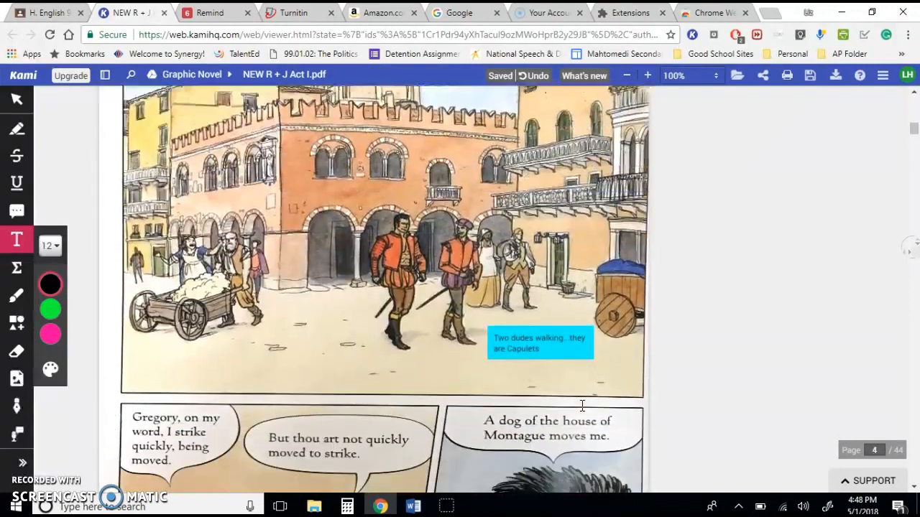
left_click(575, 179)
left_click(530, 257)
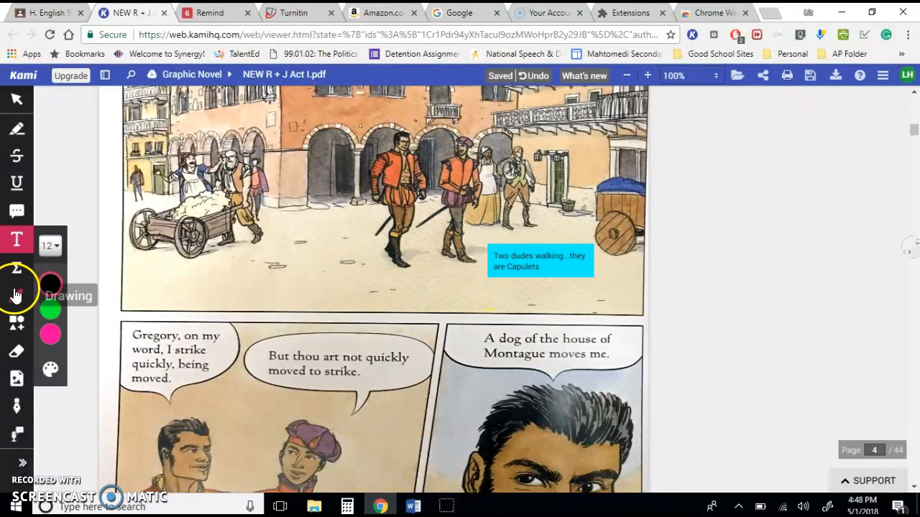
left_click(18, 182)
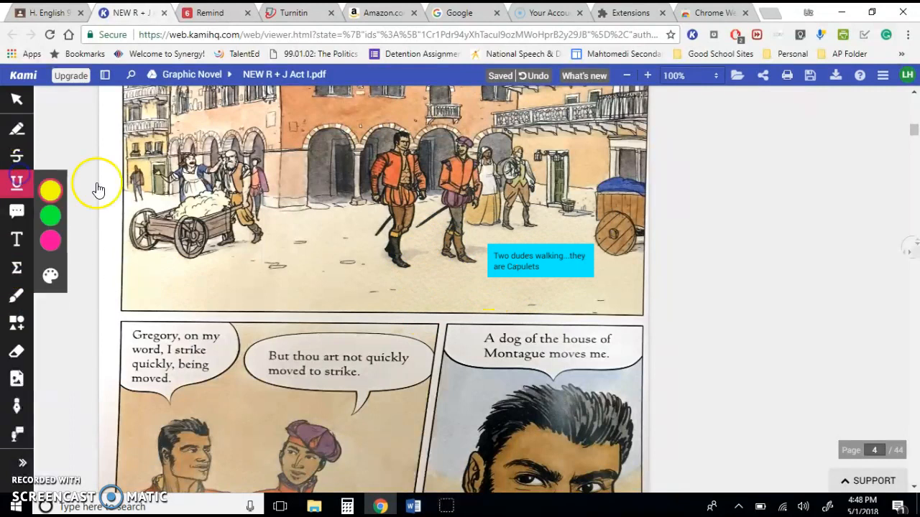
left_click_drag(131, 335, 245, 357)
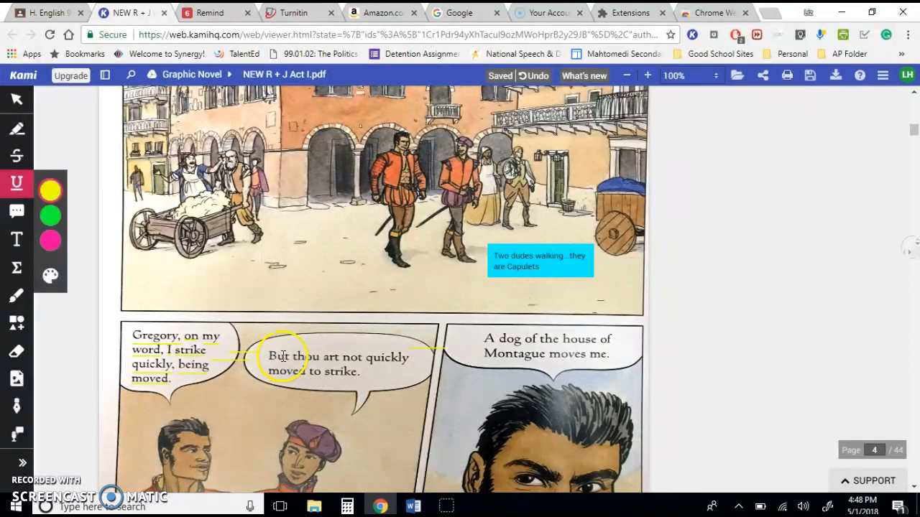
left_click(17, 155)
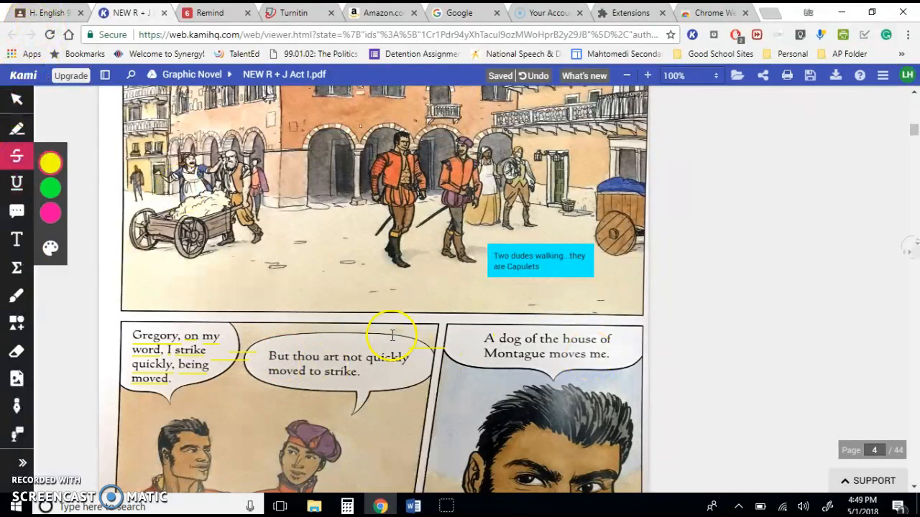
Add a yellow comment reading "What is happening with the shirtless dude?" beside the shirtless man's panel on page 9.
scroll(382, 312, "down", 12)
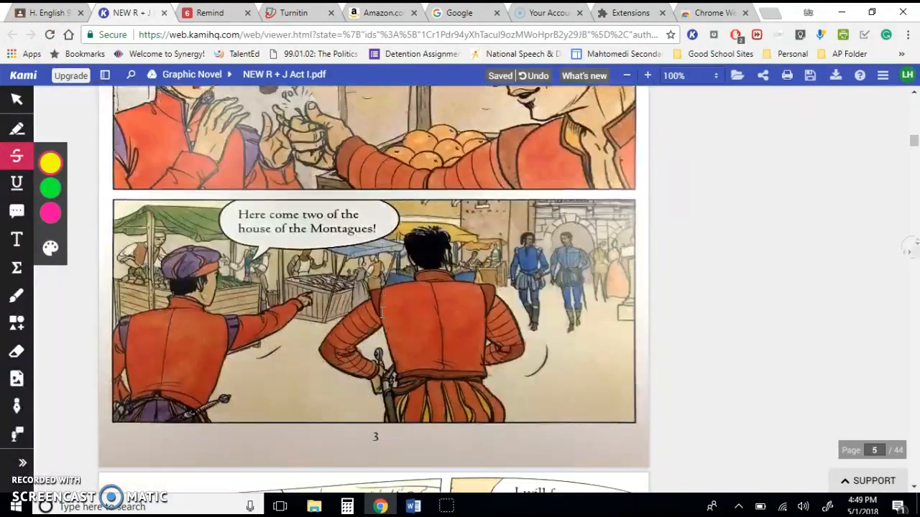
scroll(380, 317, "up", 1)
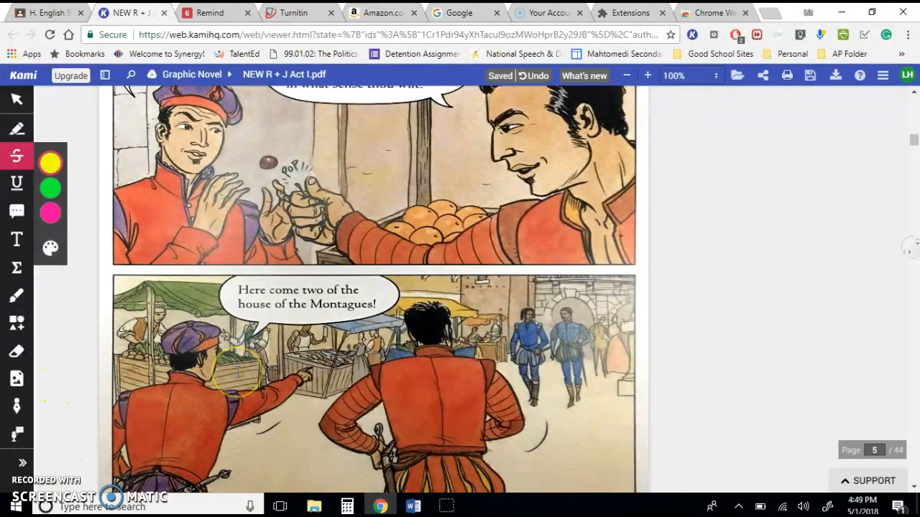
scroll(237, 370, "down", 15)
scroll(237, 372, "up", 1)
scroll(236, 371, "down", 5)
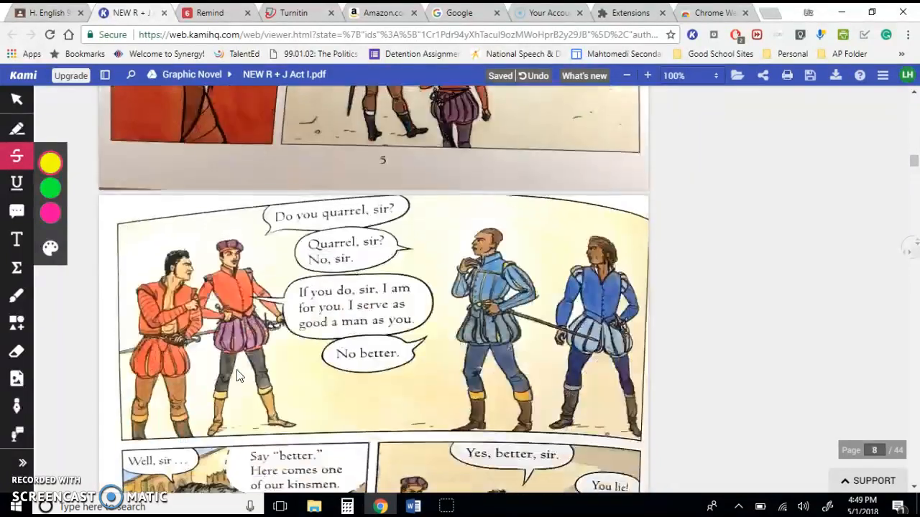
scroll(237, 374, "down", 10)
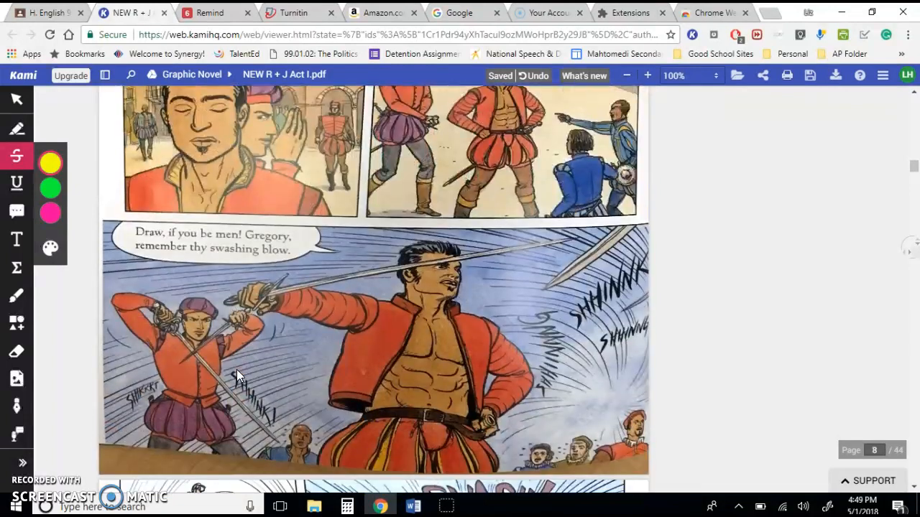
scroll(237, 374, "up", 1)
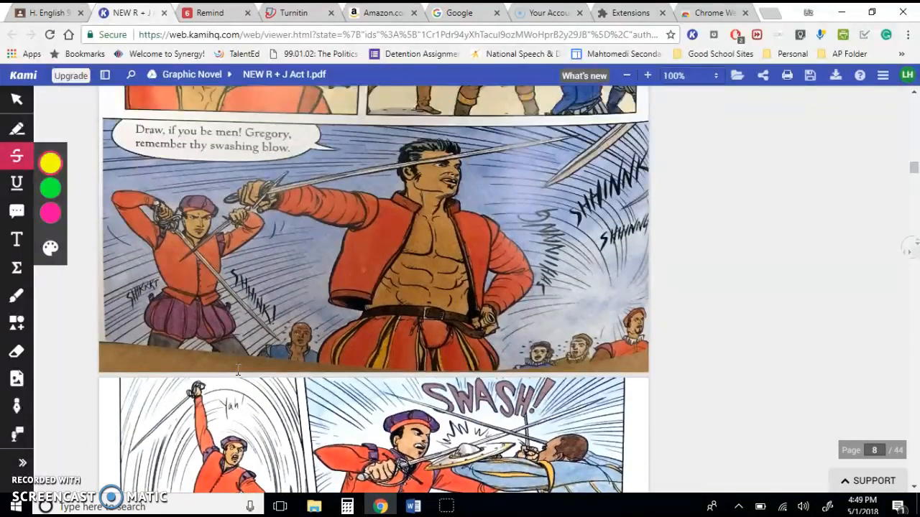
scroll(238, 370, "down", 8)
scroll(238, 370, "up", 1)
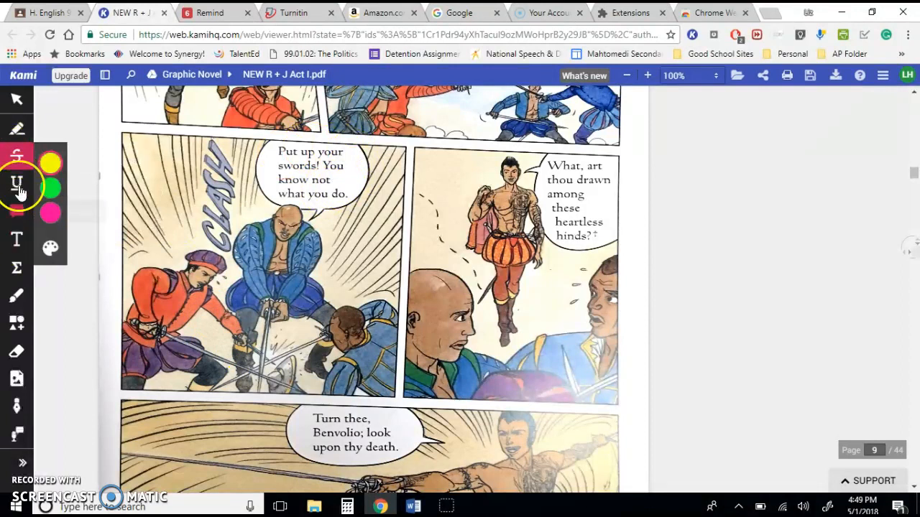
left_click(20, 249)
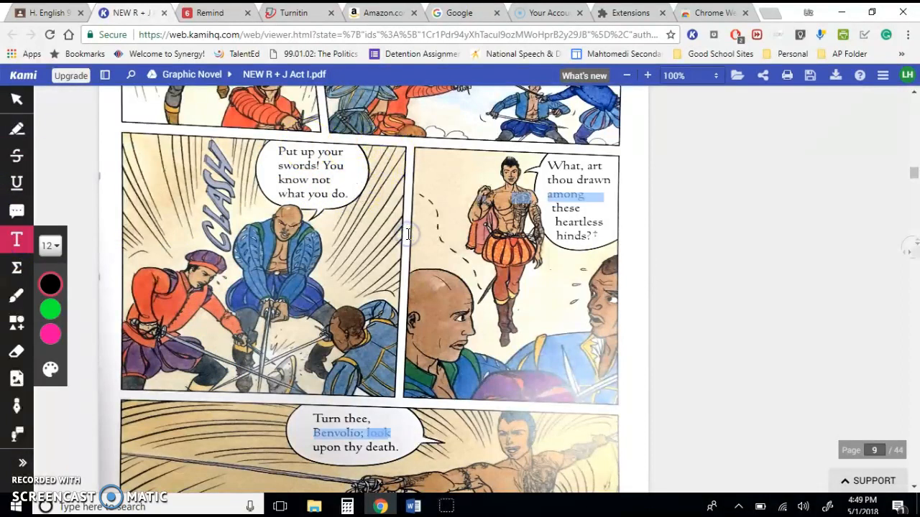
left_click(13, 209)
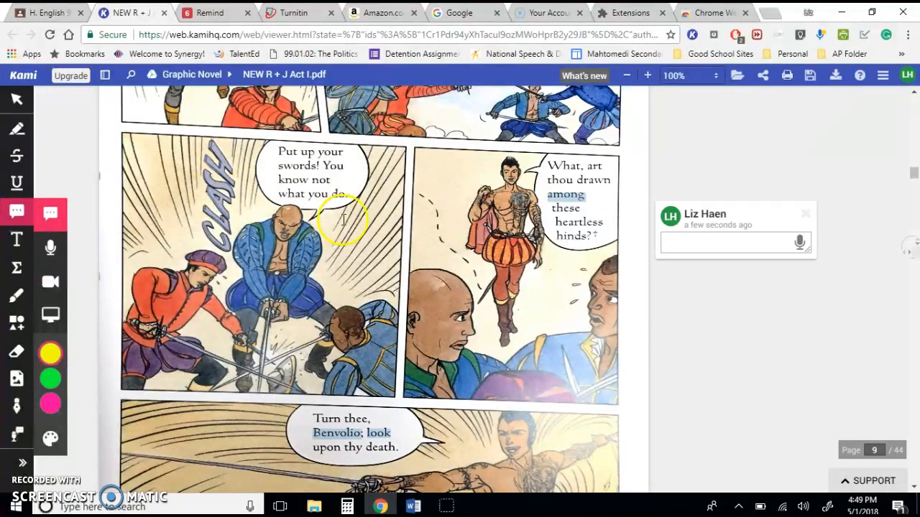
left_click(724, 246)
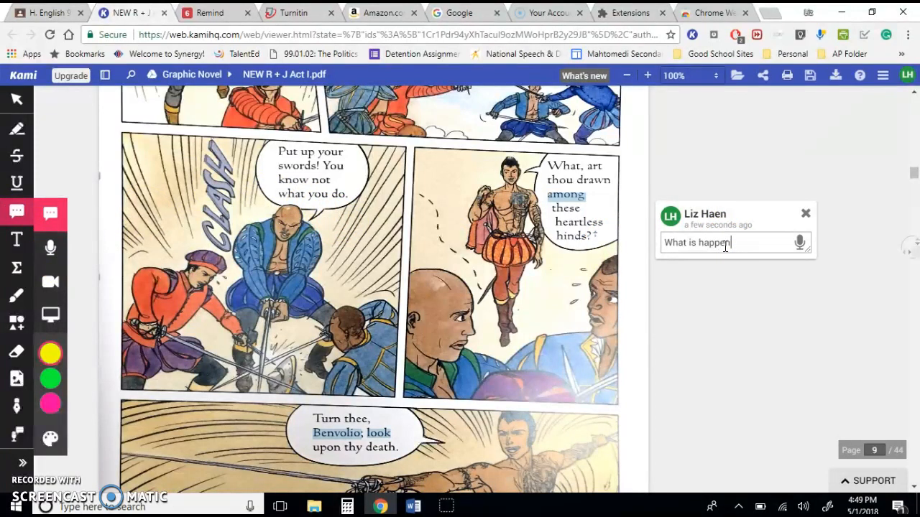
type("What is happening with the shirtless dude?")
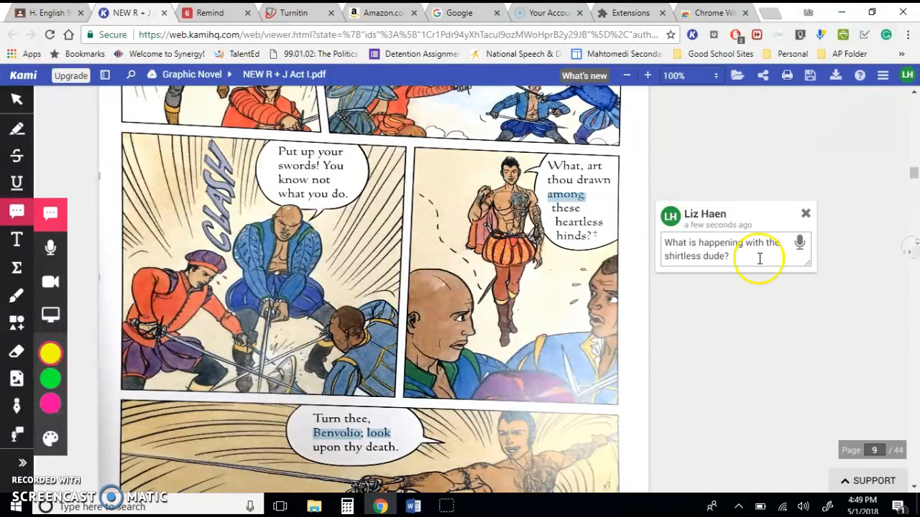
left_click(780, 349)
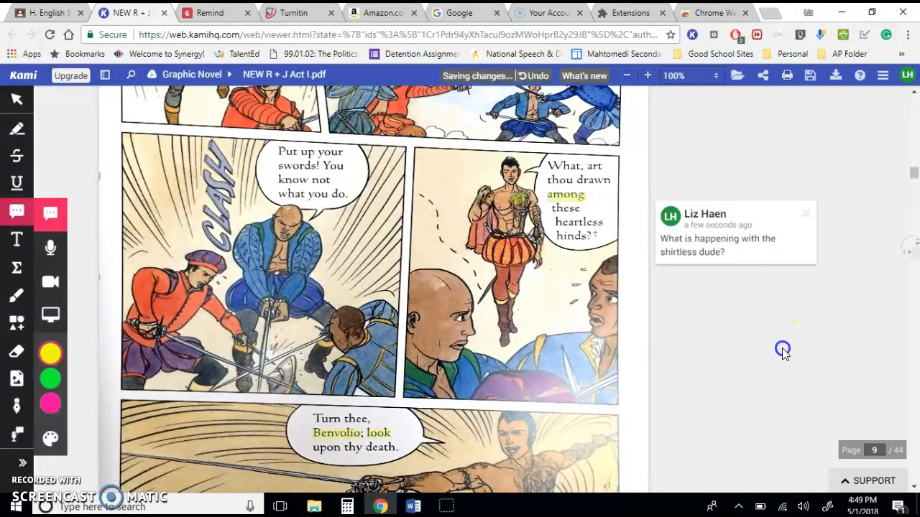
Select the comment about the shirtless man on page 9 and open its reply field.
left_click(565, 202)
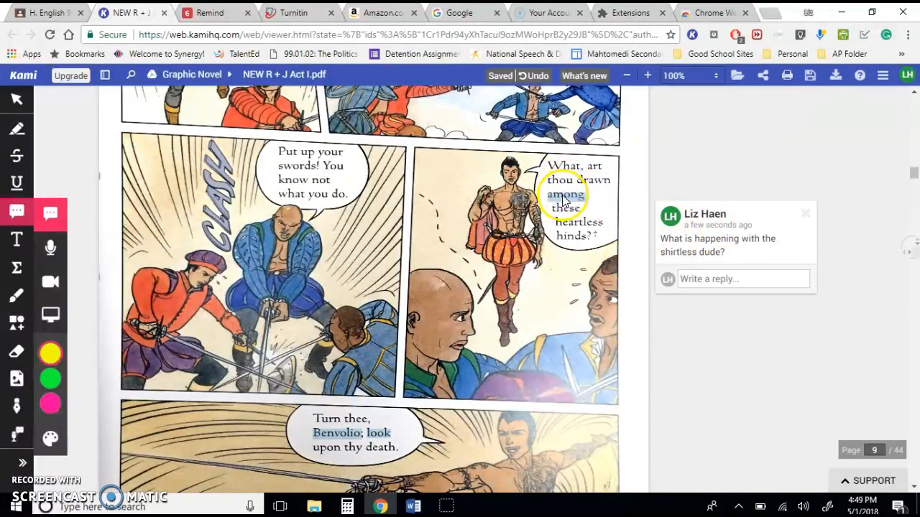
left_click(715, 280)
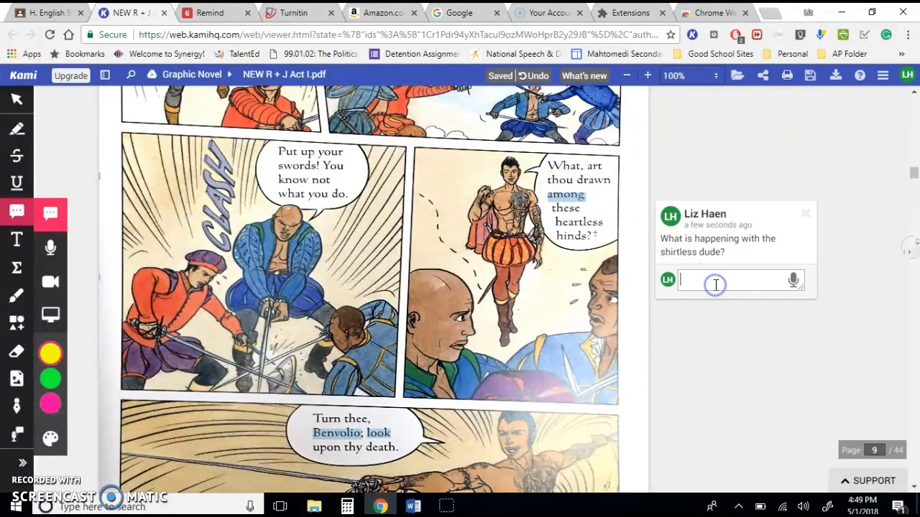
Draw a text box over the fallen red cloak in page 9's last panel and set its font size to 46px.
left_click(18, 240)
scroll(181, 388, "down", 2)
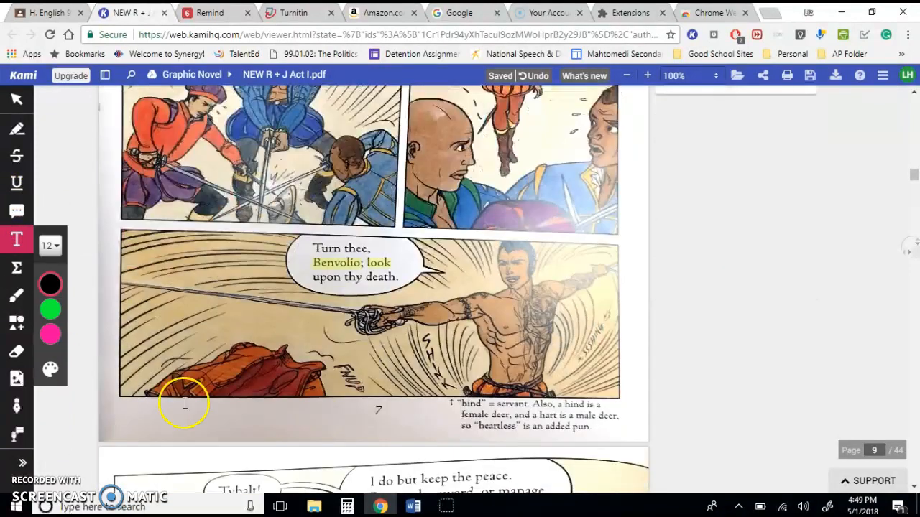
left_click(142, 349)
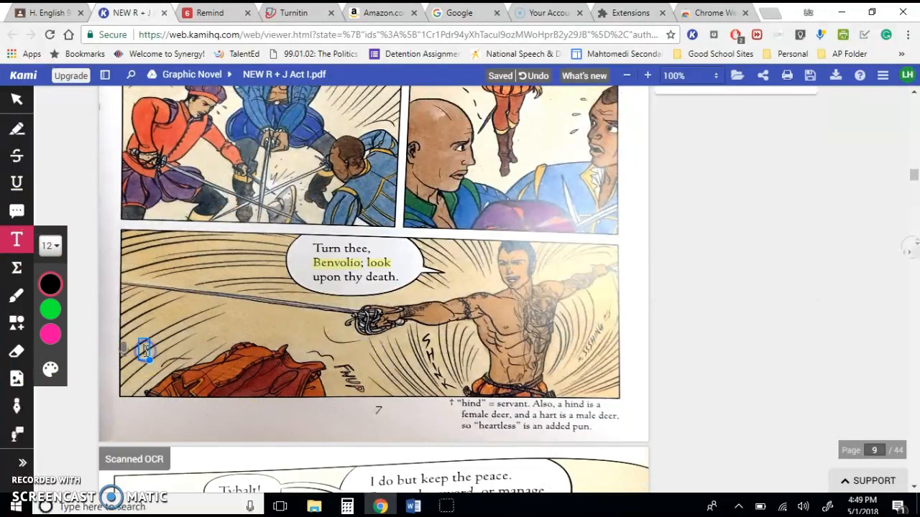
left_click_drag(149, 361, 309, 396)
left_click(169, 313)
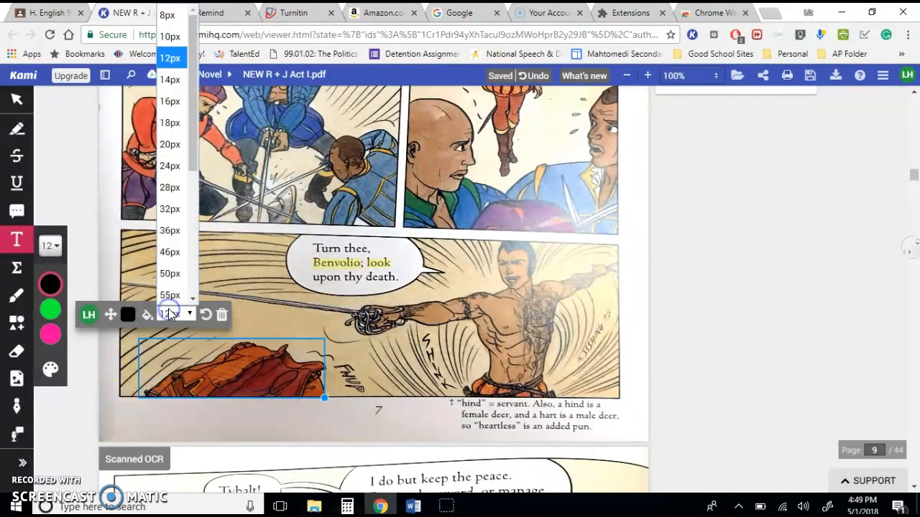
left_click(171, 252)
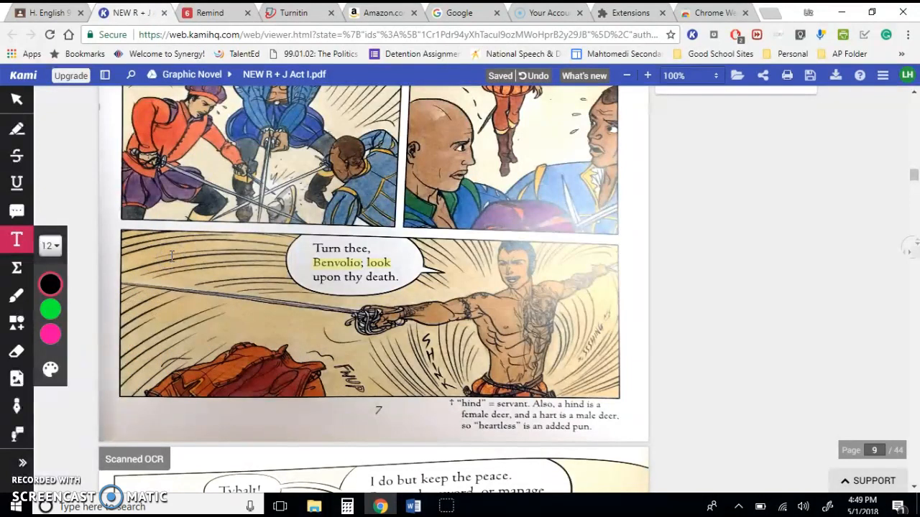
Set the cloak text box's font size to 16px and enter "WHOA" in it.
left_click(222, 356)
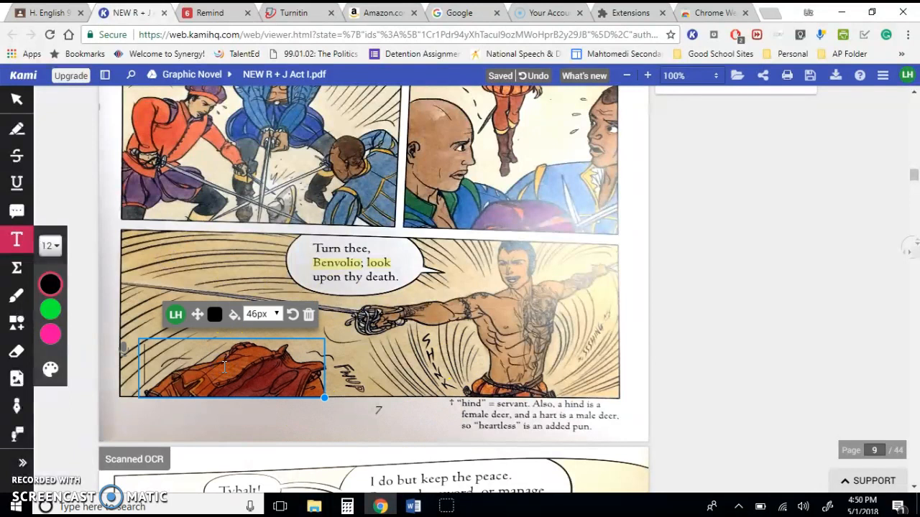
left_click(277, 314)
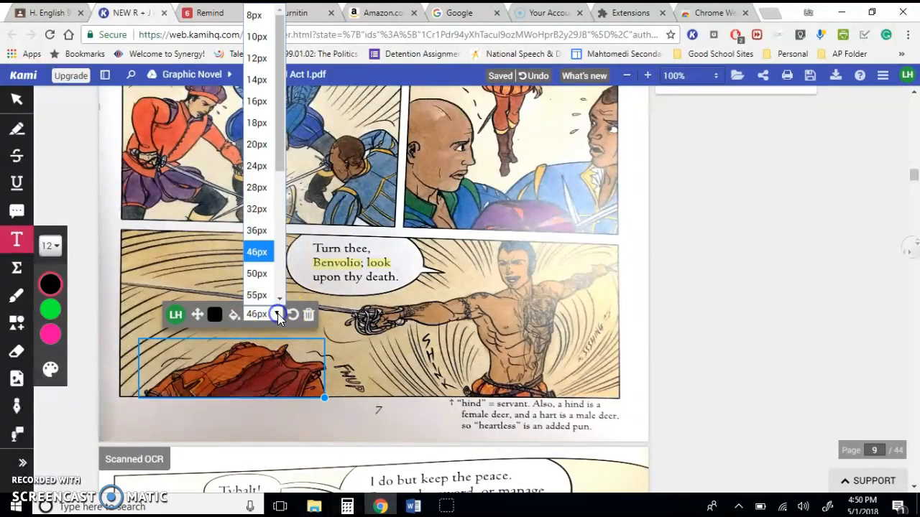
left_click(257, 101)
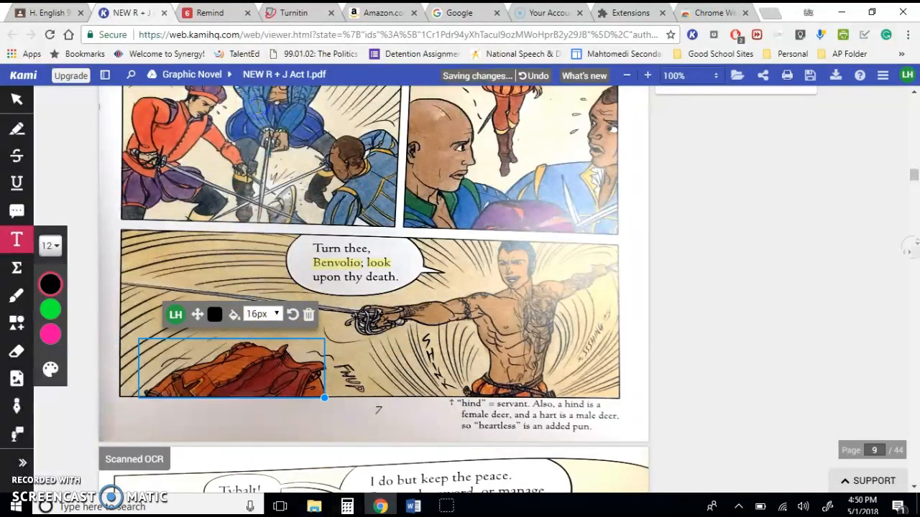
left_click(169, 376)
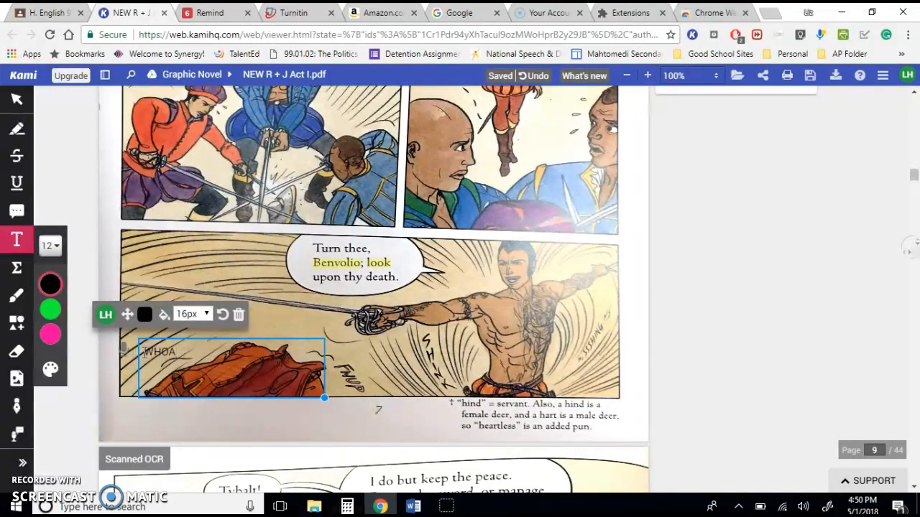
Enlarge the "WHOA" text to 55px and color it orange.
left_click_drag(144, 352, 207, 331)
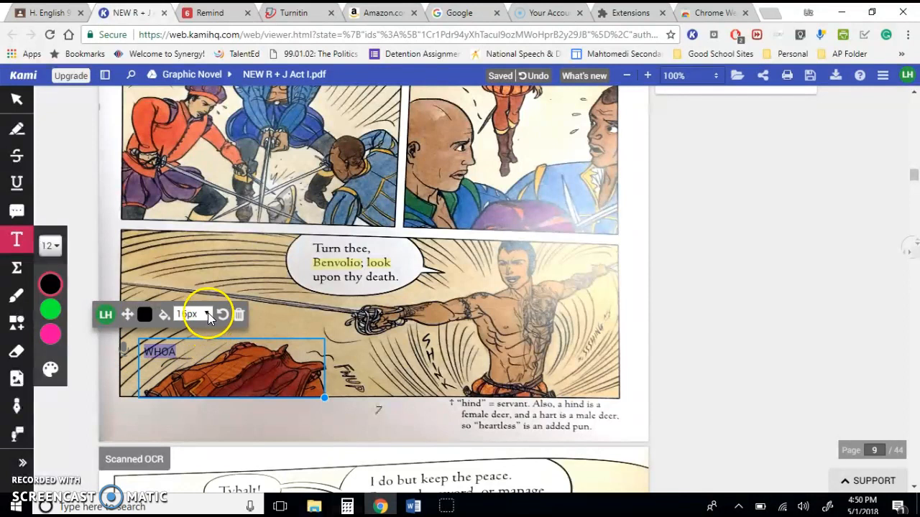
left_click(208, 314)
left_click(202, 298)
left_click(253, 309)
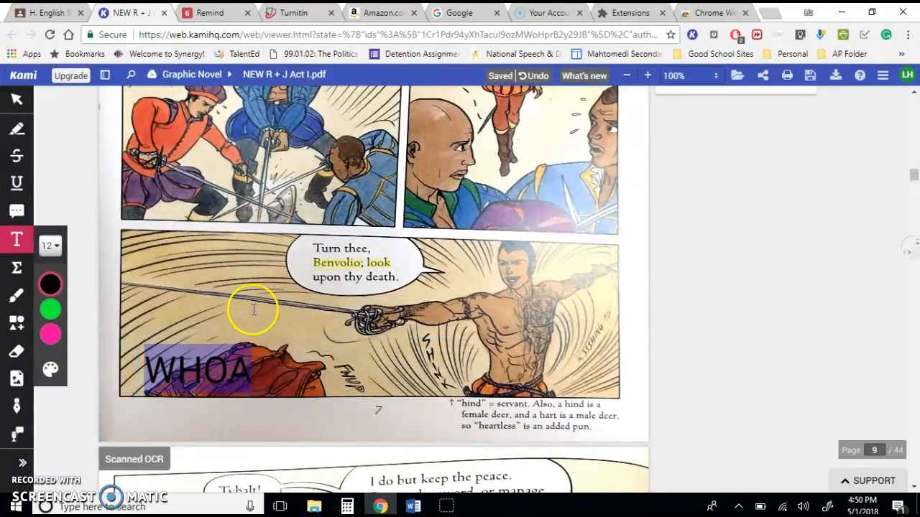
left_click(191, 384)
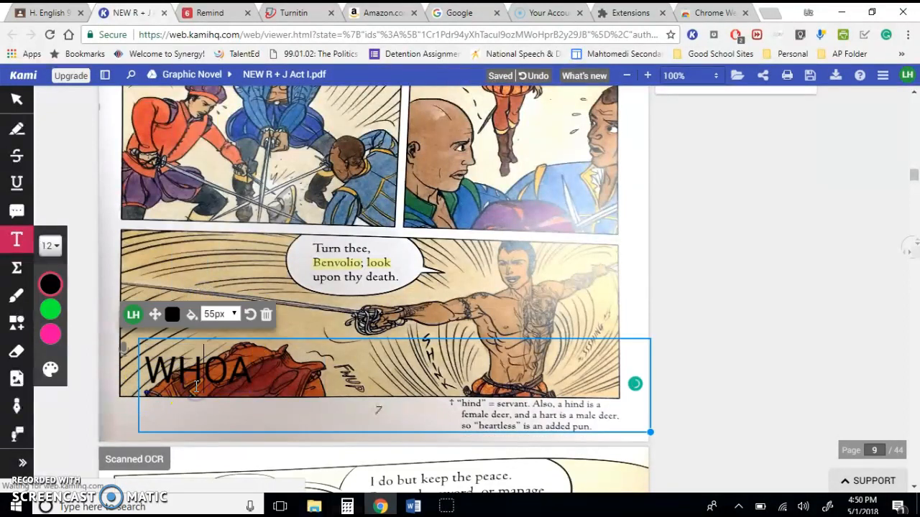
left_click(173, 314)
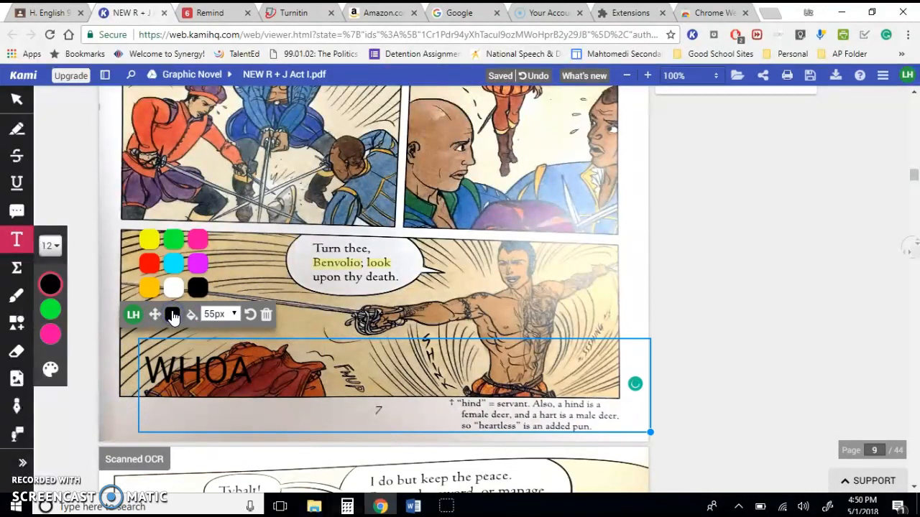
left_click(149, 288)
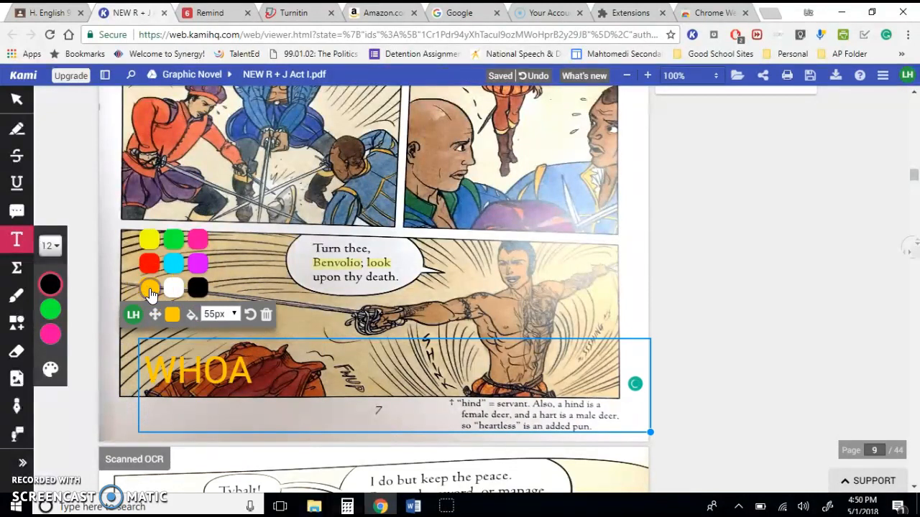
Narrow the "WHOA" text box to fit its word and move it onto the shirtless man's torso.
left_click(212, 382)
left_click_drag(173, 314, 536, 308)
left_click_drag(645, 428, 284, 416)
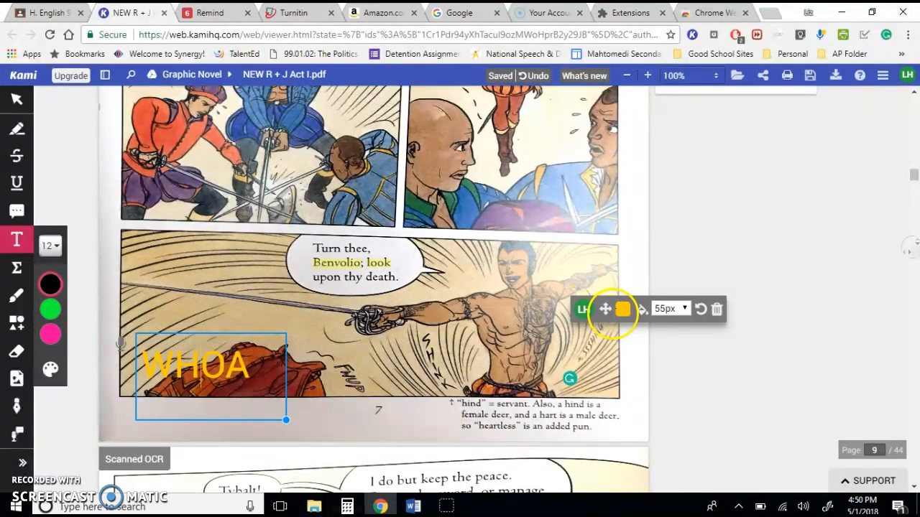
left_click_drag(607, 309, 916, 288)
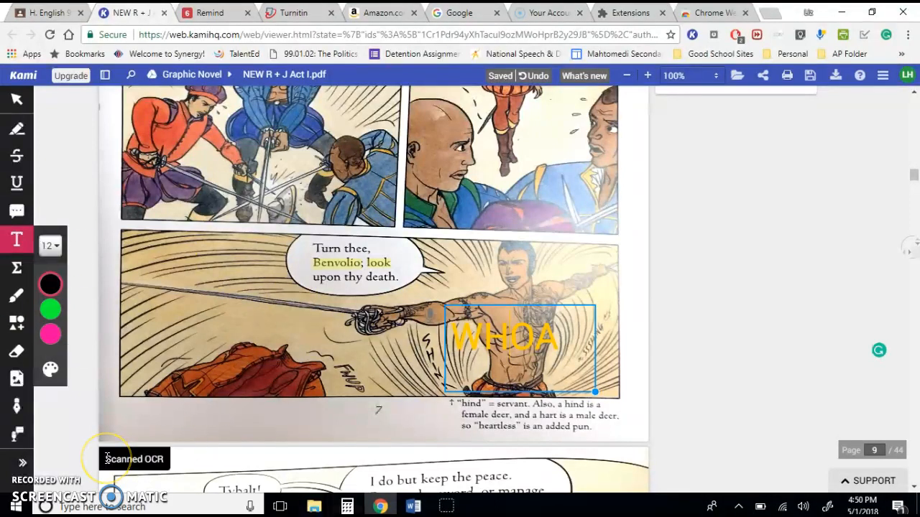
Review the save options, browse the My Drive folders offered for moving the PDF, and cancel the move.
scroll(106, 458, "up", 5)
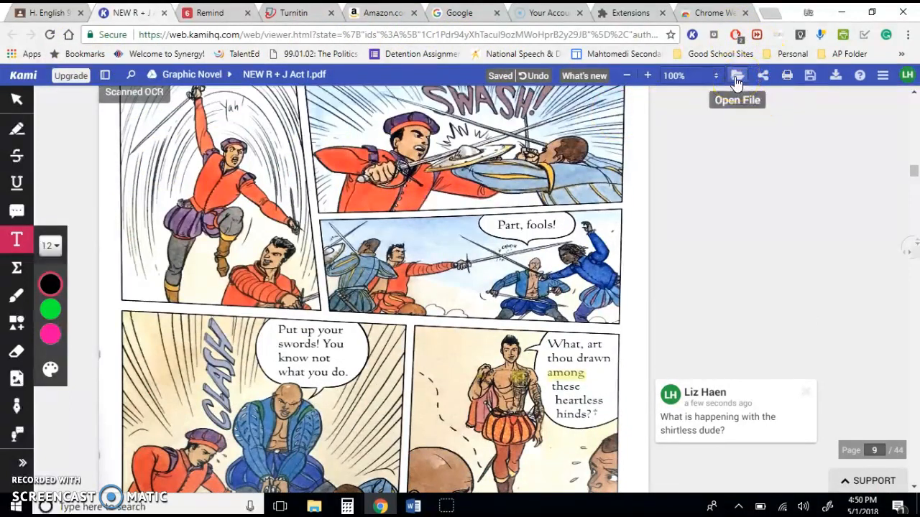
left_click(810, 78)
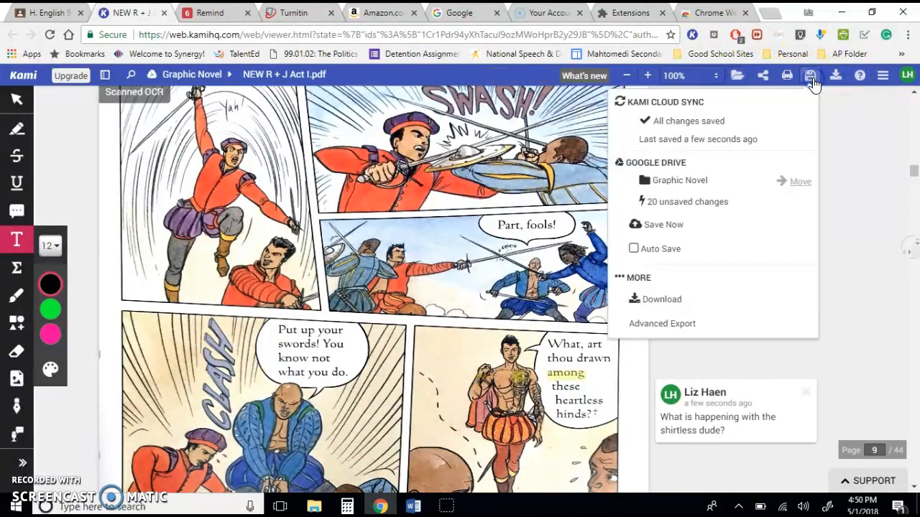
left_click(669, 195)
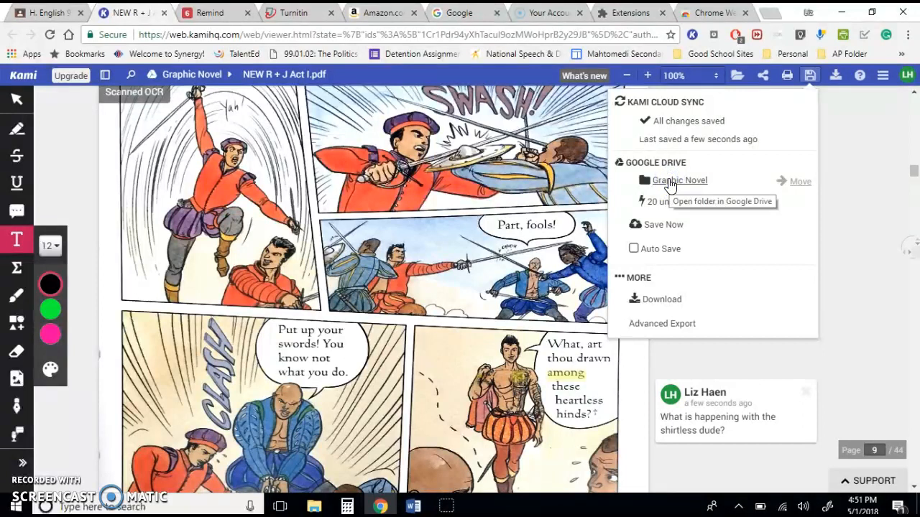
left_click(804, 182)
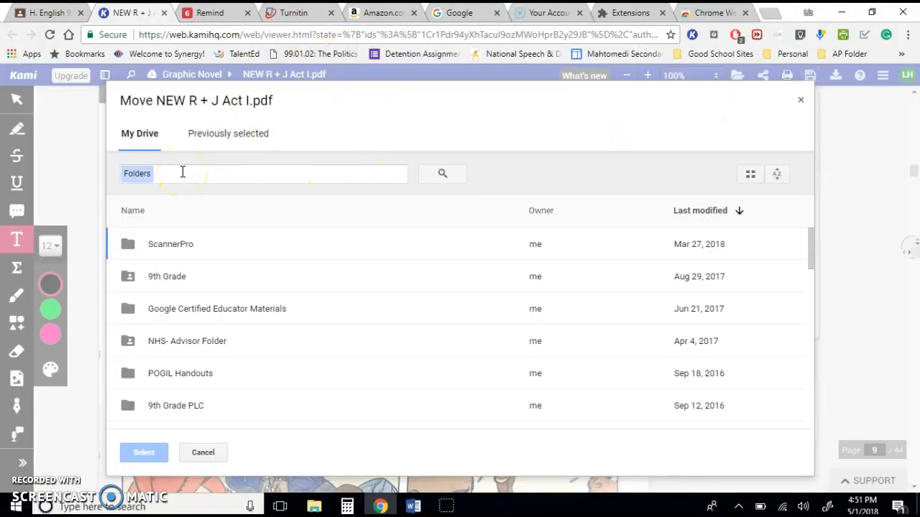
scroll(184, 390, "down", 3)
scroll(185, 391, "down", 4)
scroll(185, 390, "up", 6)
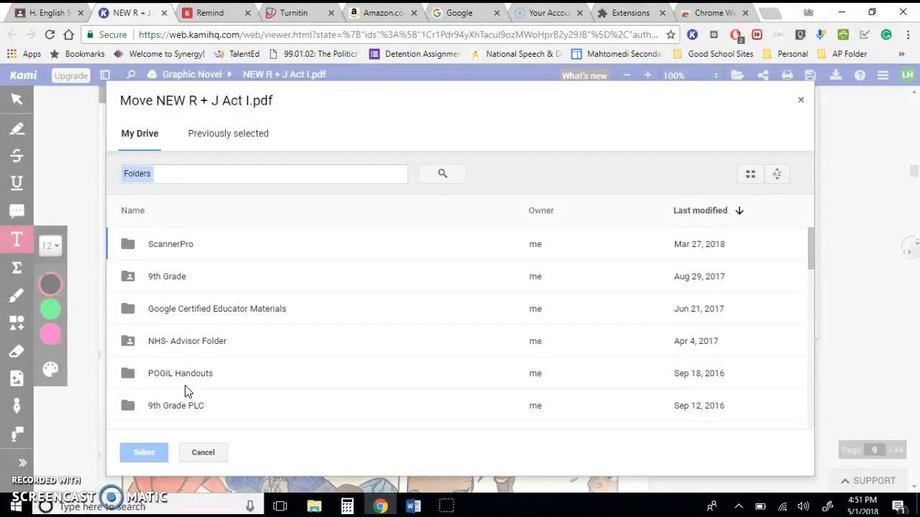
left_click(203, 453)
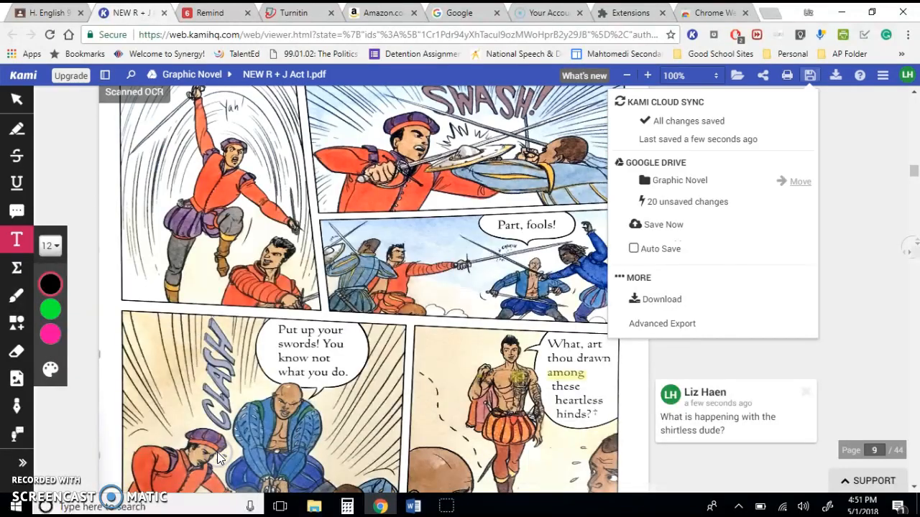
Try to turn on Google Drive Auto Save, dismiss the upgrade offer and close the save options.
left_click(634, 249)
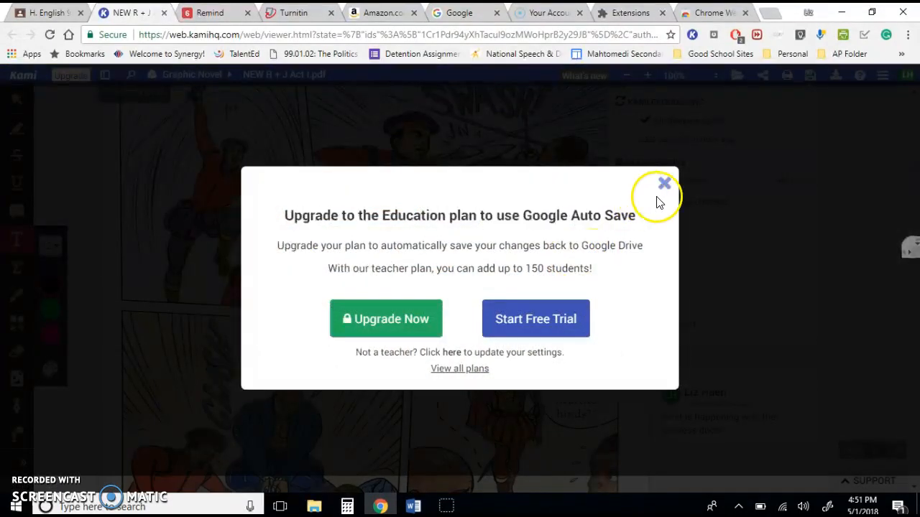
left_click(664, 184)
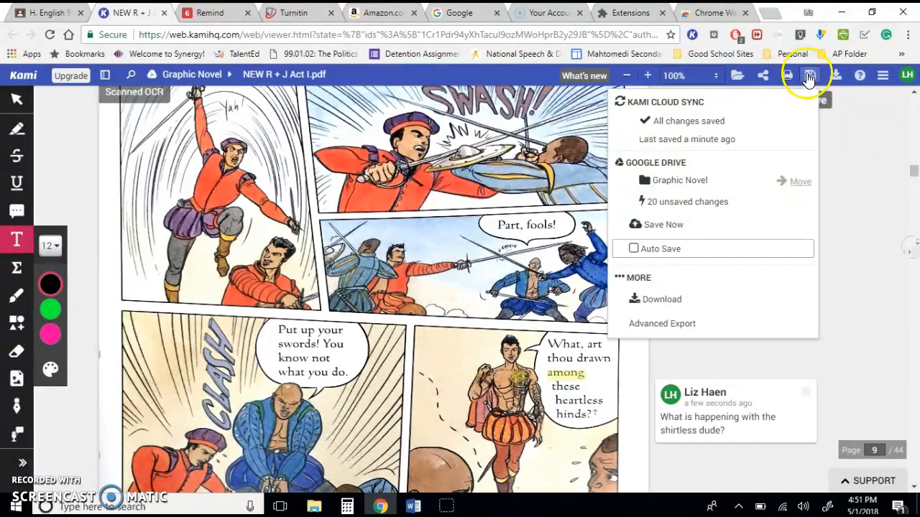
left_click(809, 77)
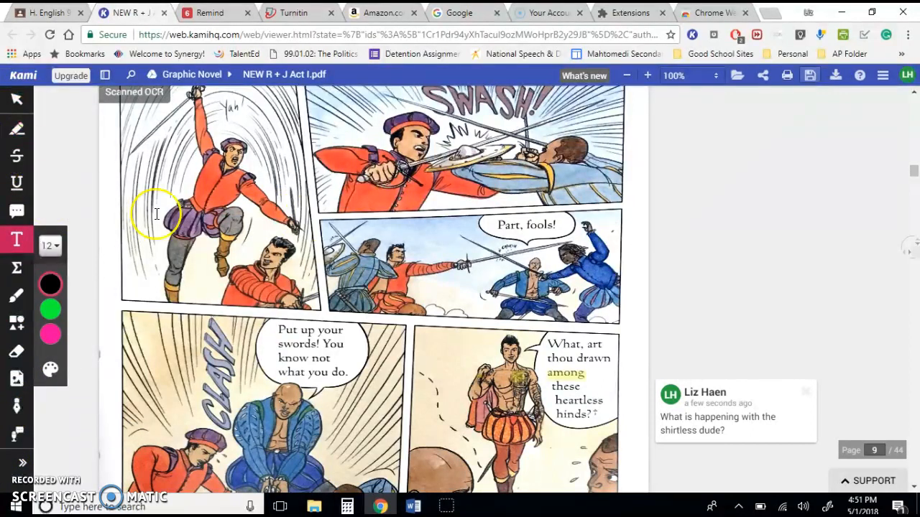
scroll(314, 216, "down", 3)
scroll(314, 216, "up", 10)
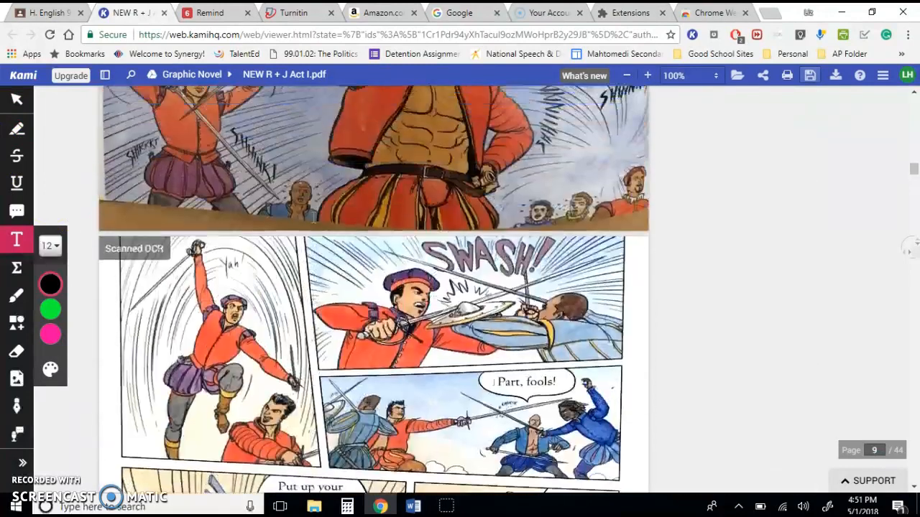
scroll(313, 216, "up", 5)
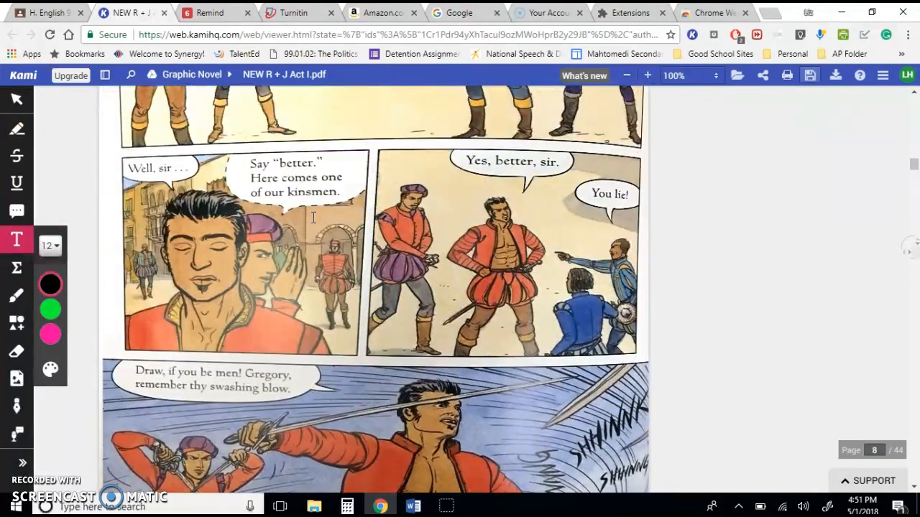
scroll(313, 217, "up", 2)
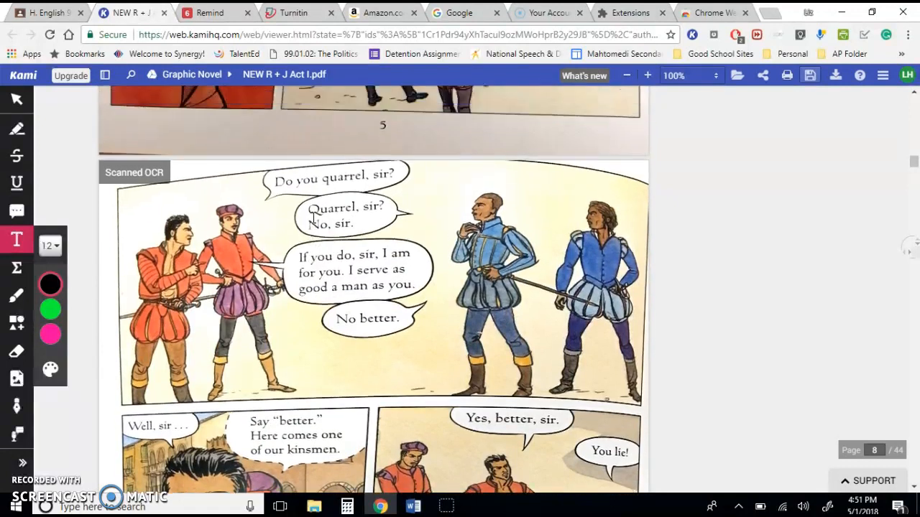
left_click(14, 234)
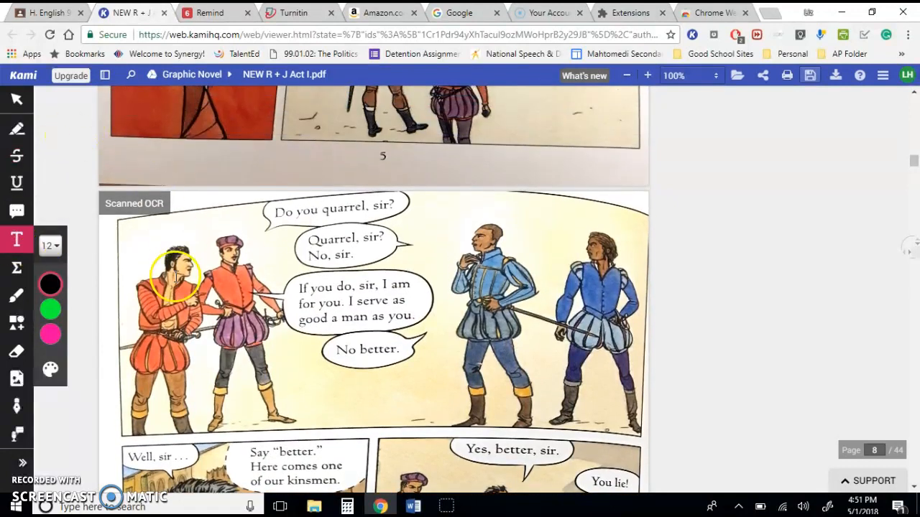